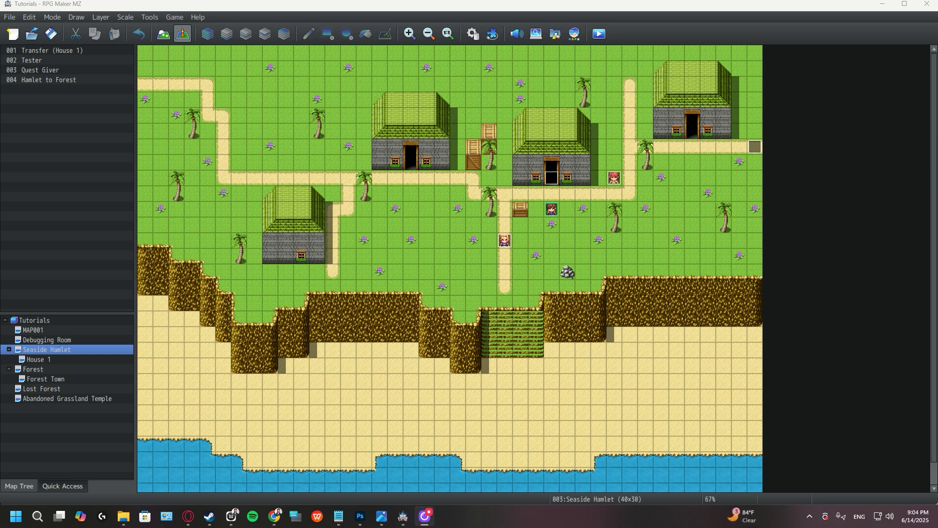
Step: Open the database's skills list and raise the maximum number of skills to 300
click(472, 34)
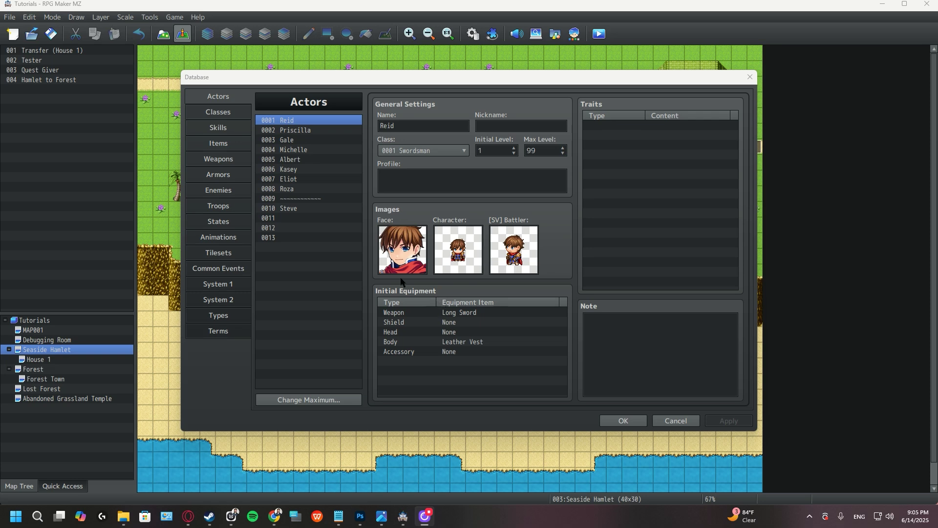
click(234, 128)
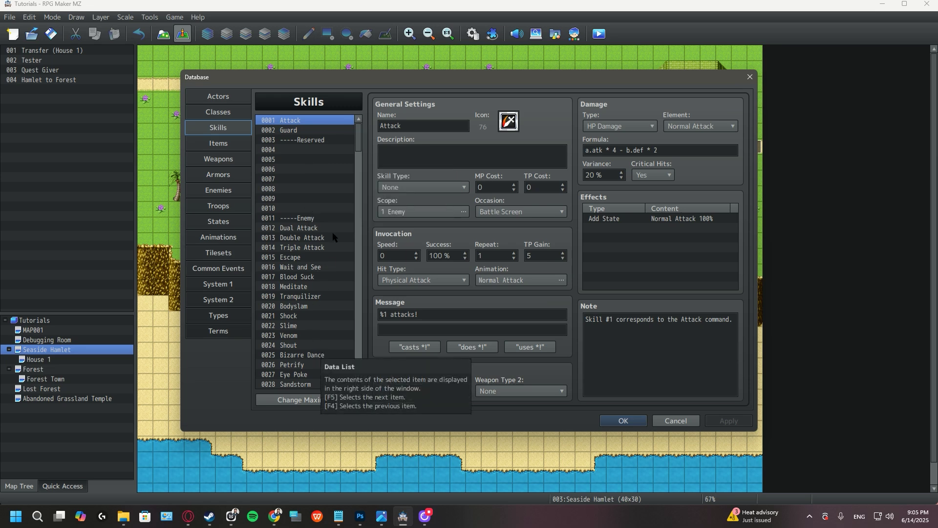
drag(354, 133, 355, 370)
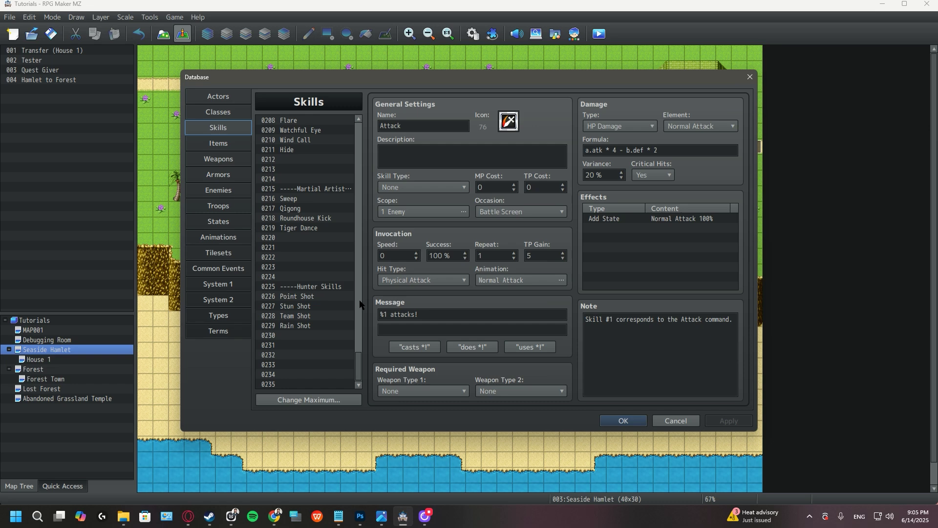
click(321, 400)
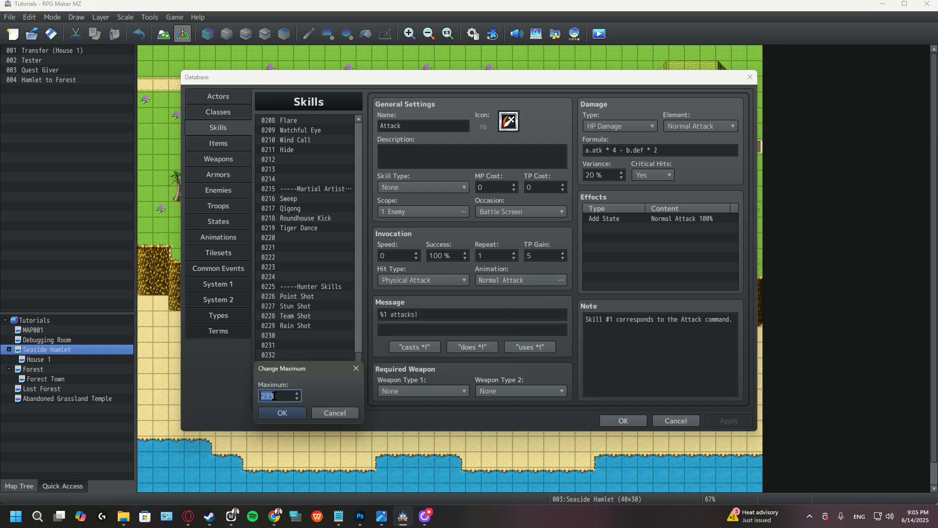
text(300)
click(267, 412)
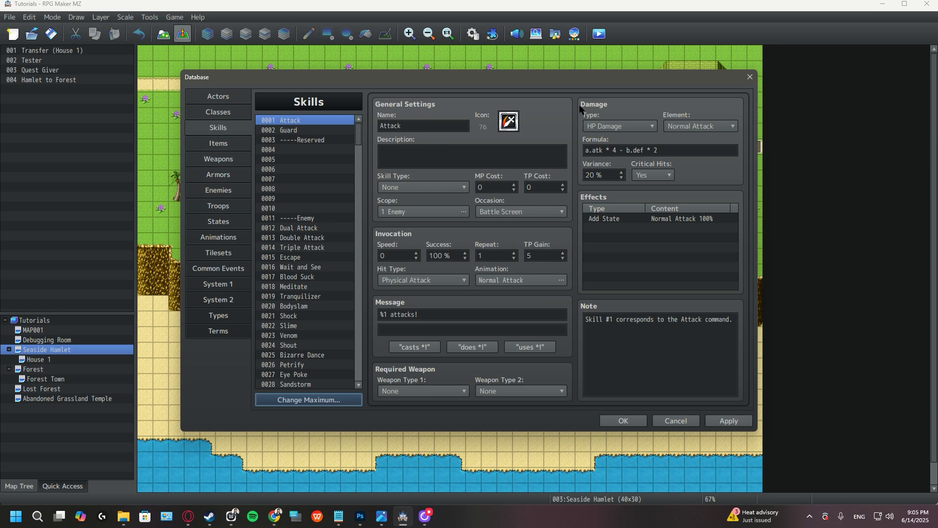
Step: Look through the icons available for the Attack skill, keeping its current icon
double_click(510, 123)
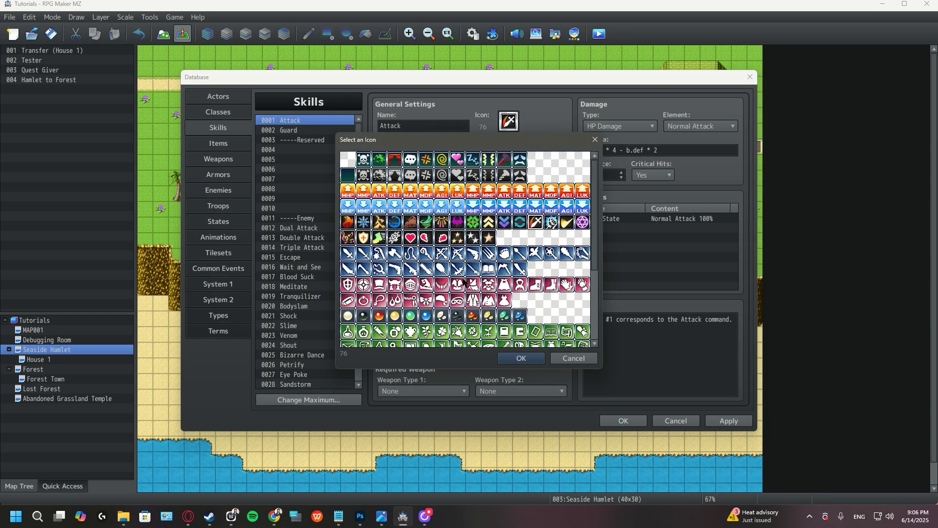
scroll(462, 279, down, 1)
scroll(459, 279, down, 1)
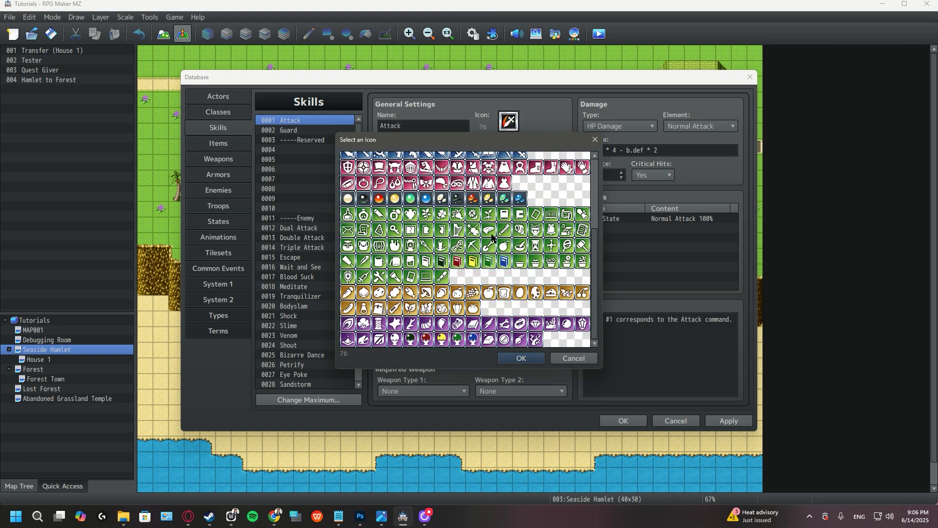
click(521, 357)
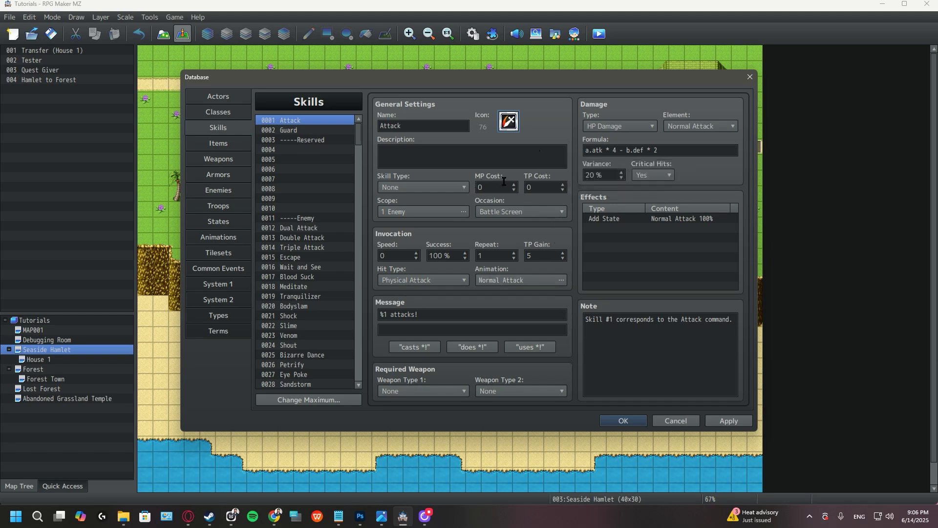
Step: Review the Attack skill's available skill types, scope settings and occasion choices without changing them
click(452, 193)
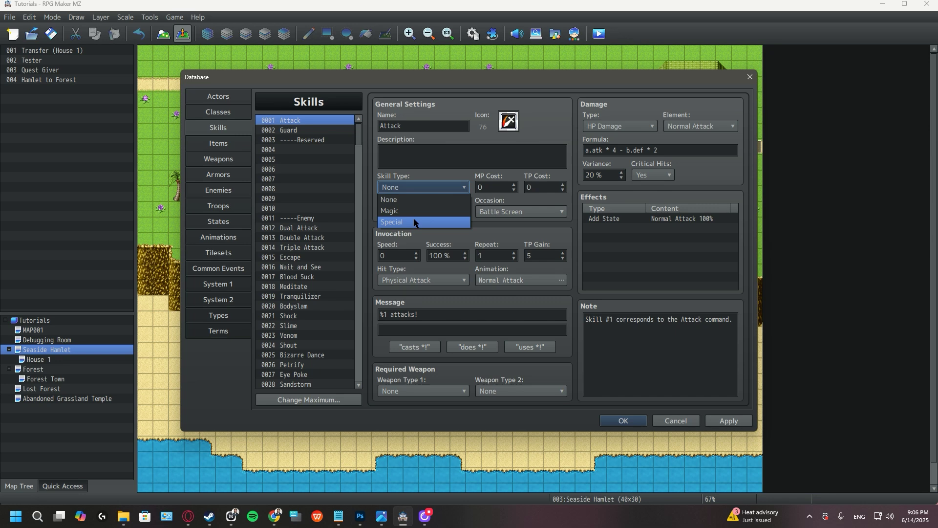
click(434, 170)
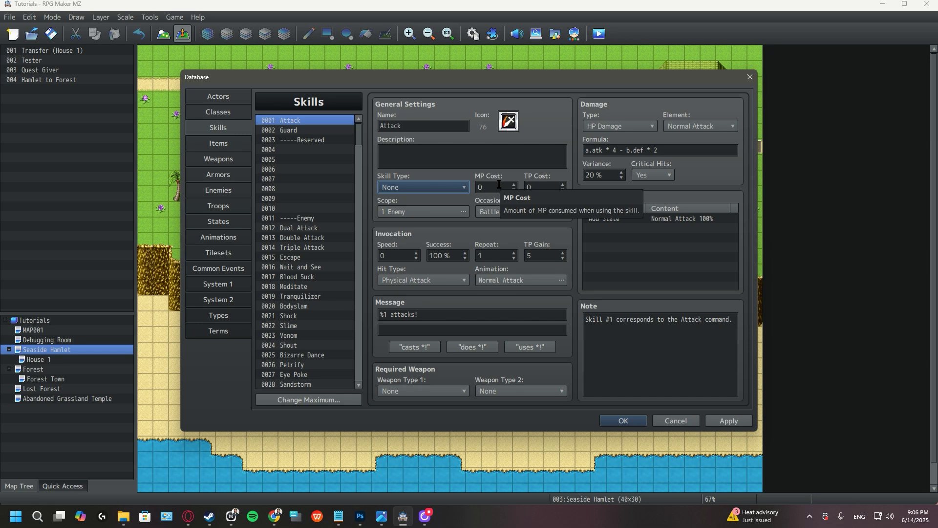
click(432, 211)
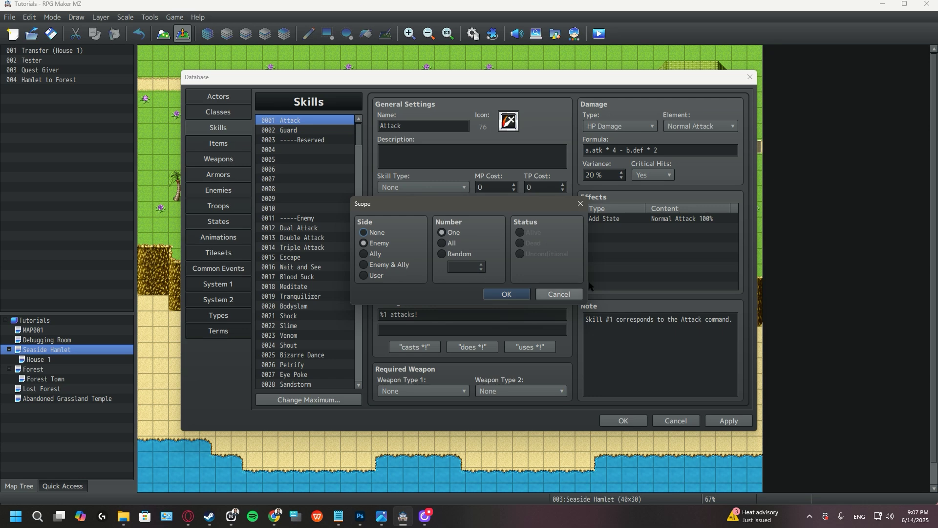
click(581, 203)
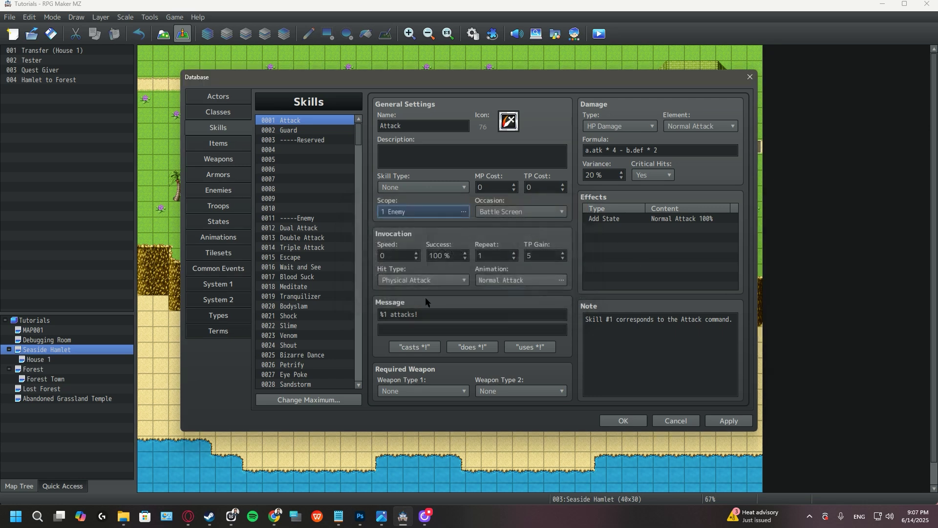
click(522, 216)
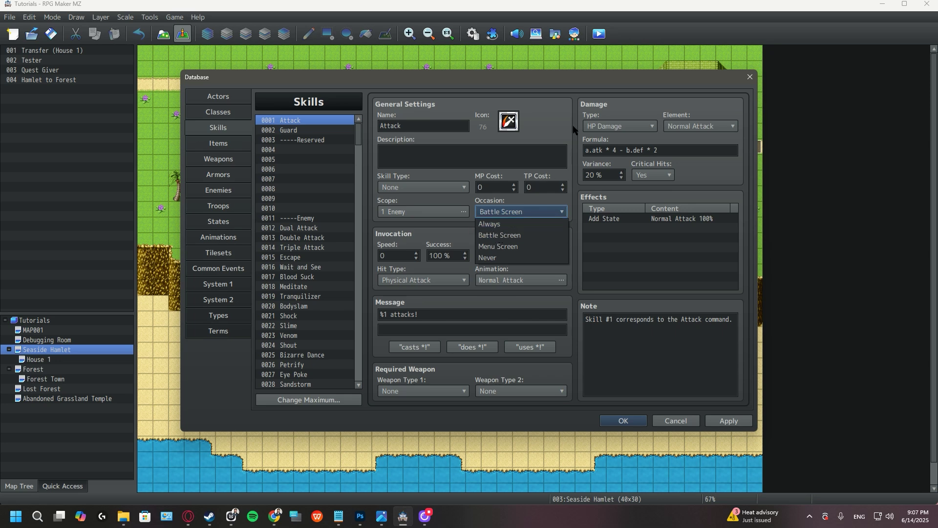
click(545, 124)
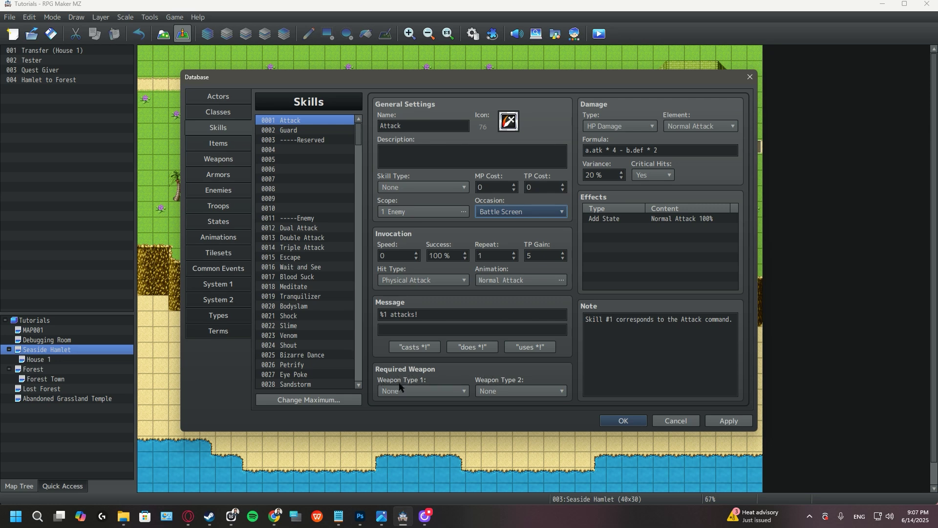
Step: Review the weapon types that can be required as Weapon Type 1 for the Attack skill
mouse_move(401, 387)
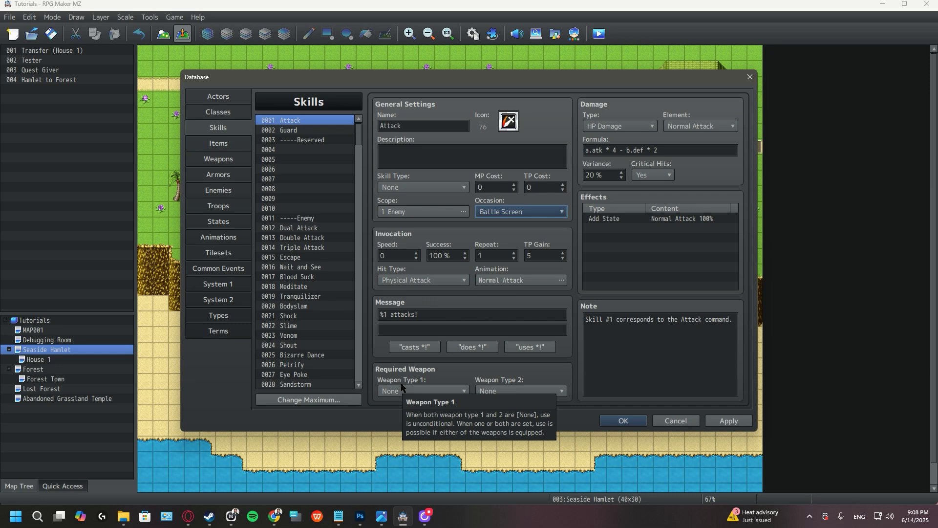
click(401, 390)
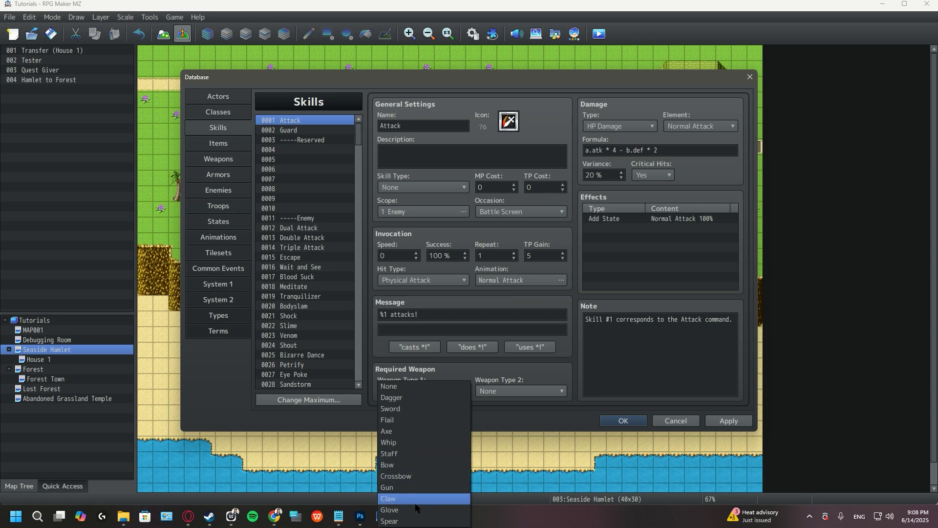
click(512, 372)
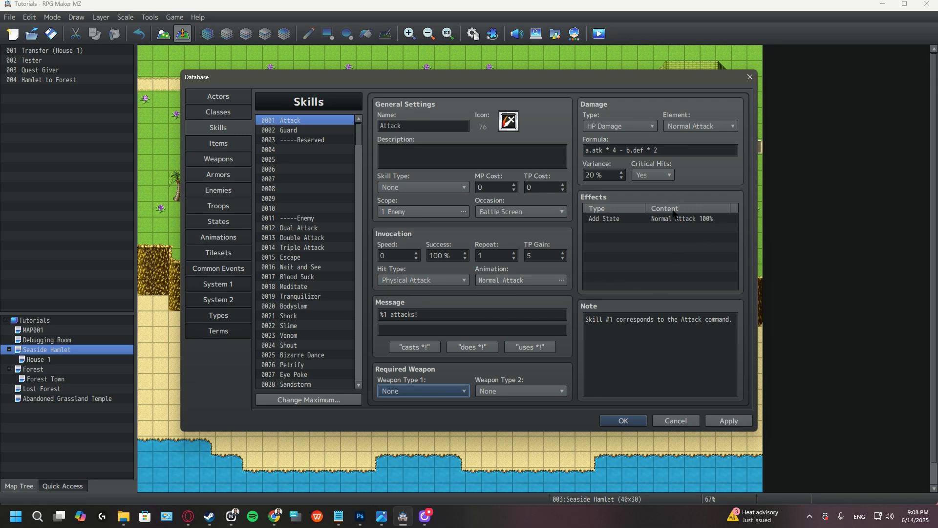
Step: Browse the effect categories for the Attack skill, add a Recover HP 100% effect and delete it again
double_click(602, 228)
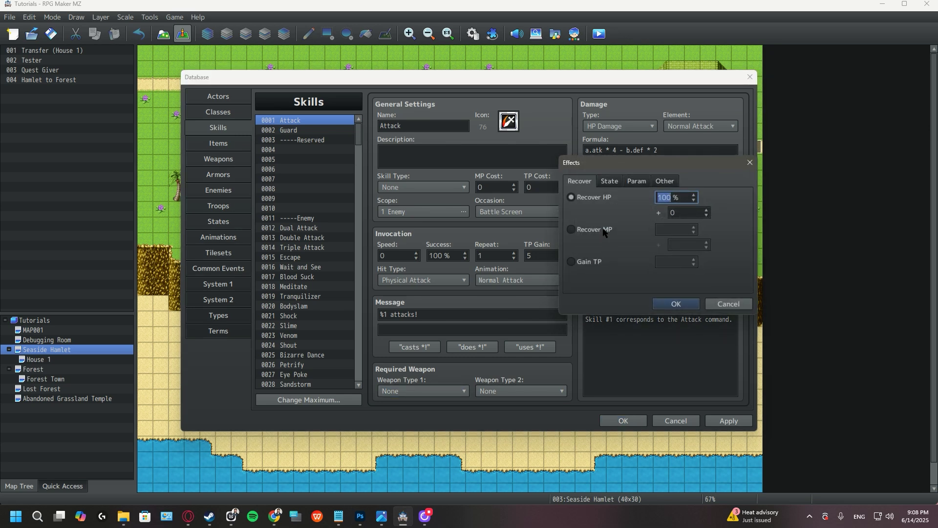
click(607, 186)
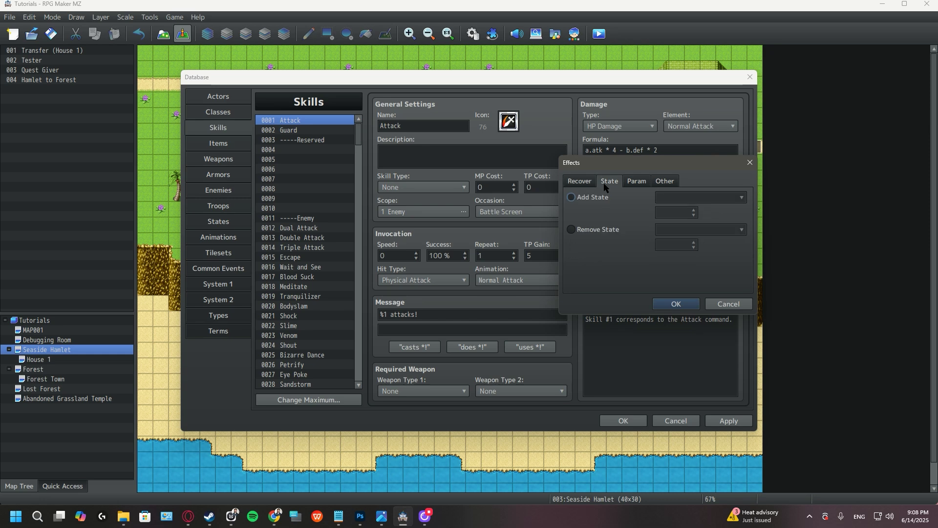
click(635, 185)
click(660, 185)
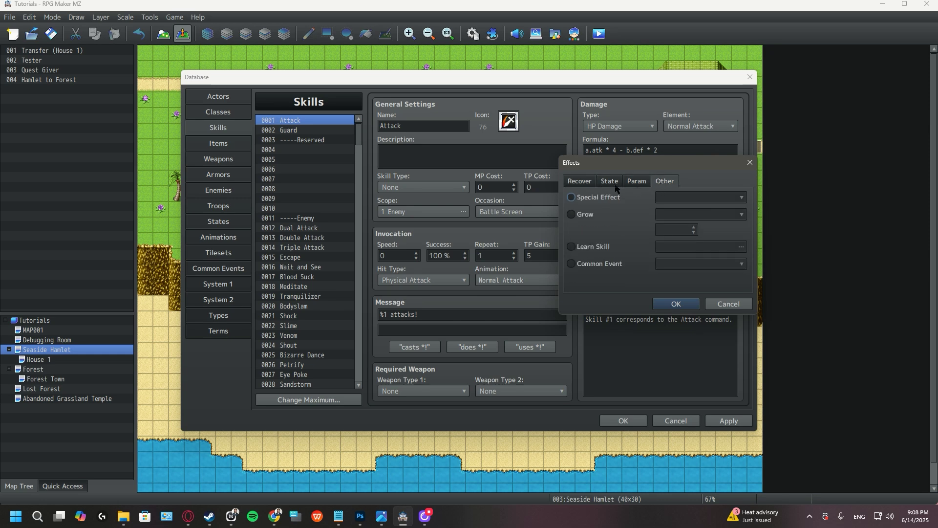
click(589, 187)
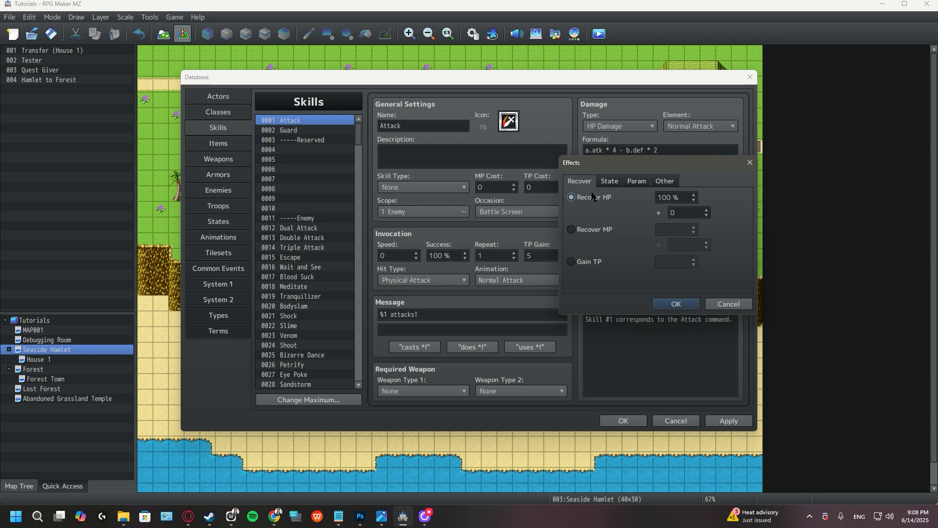
click(683, 303)
click(652, 228)
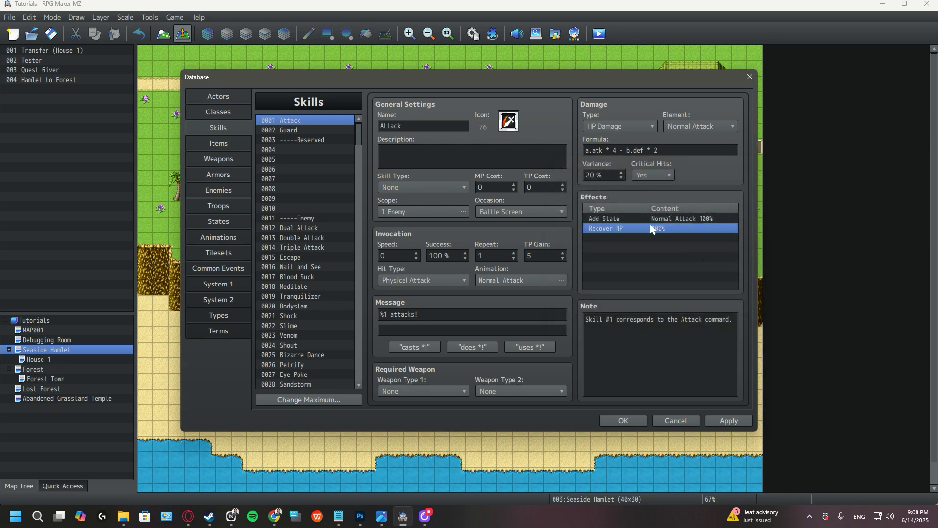
key(Delete)
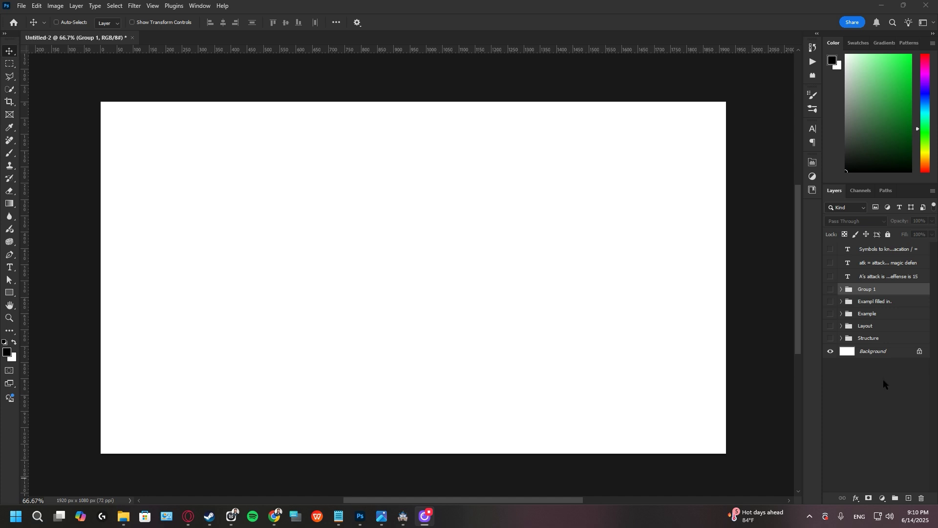
Step: Switch to the Photoshop document and show the Structure layer group
click(830, 338)
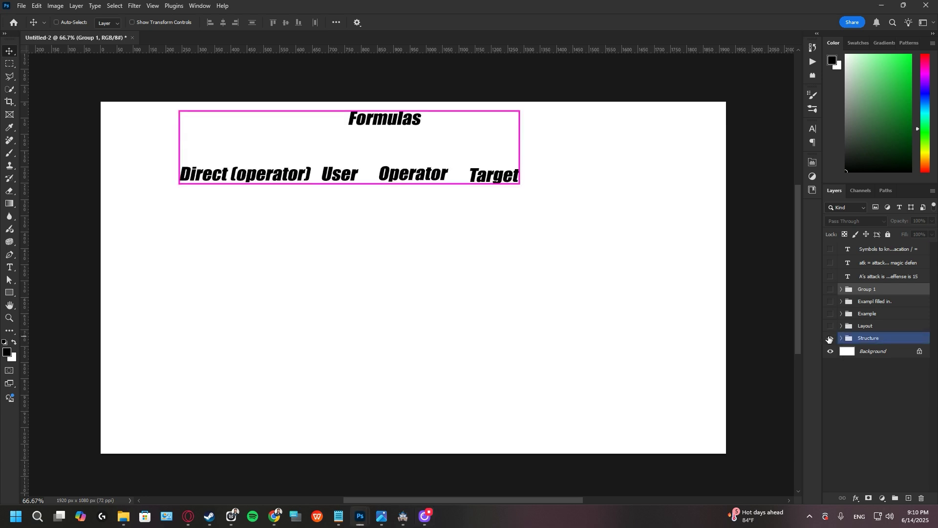
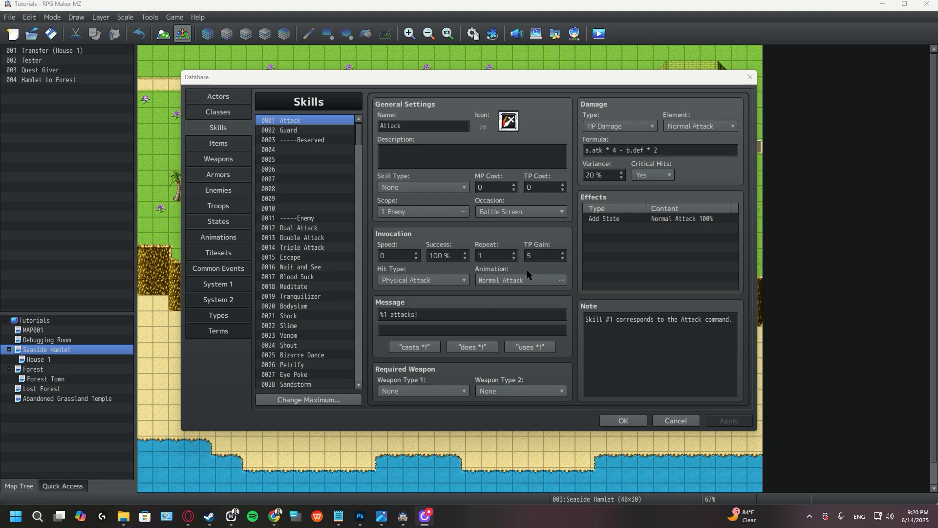
Step: In the RPG Maker MZ skills list, select empty skill slot 0236 and name it Ice Strike
click(359, 131)
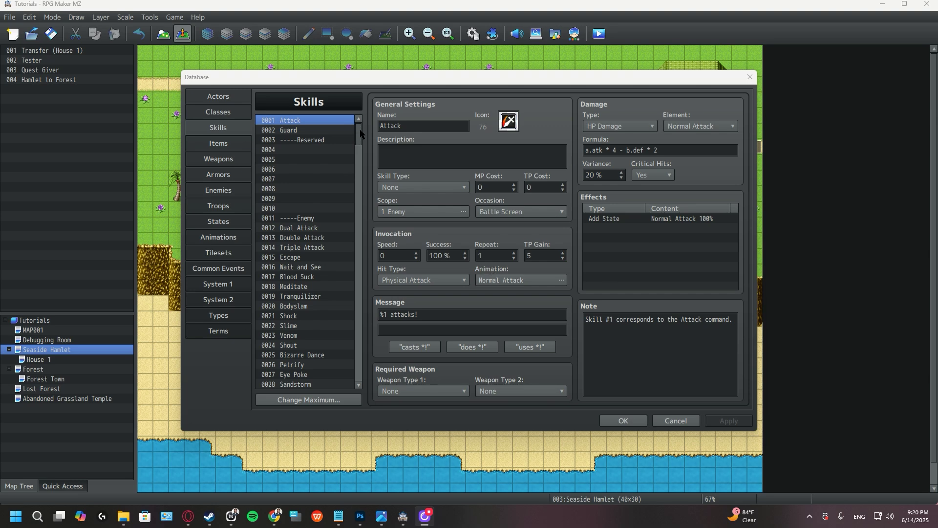
drag(359, 129, 356, 301)
scroll(355, 302, down, 2)
click(306, 318)
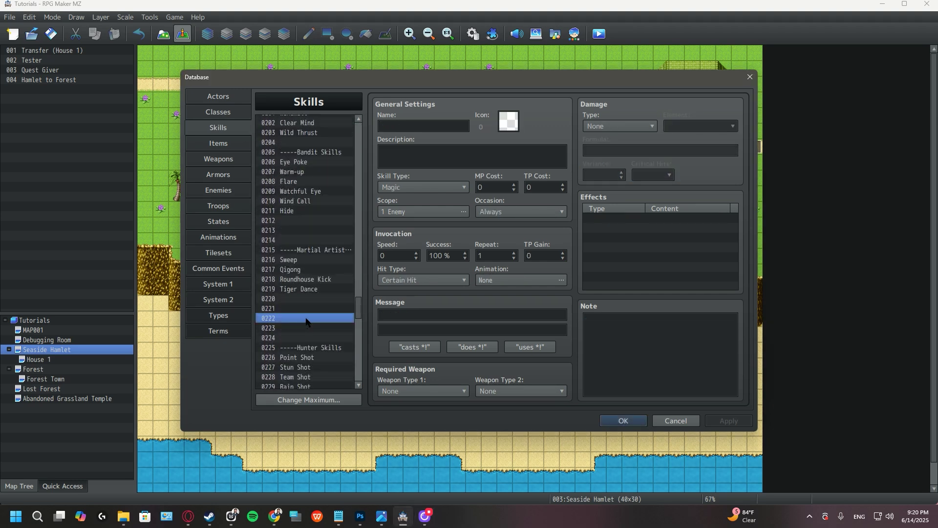
mouse_move(360, 308)
mouse_down()
mouse_move(368, 333)
mouse_move(365, 318)
mouse_up()
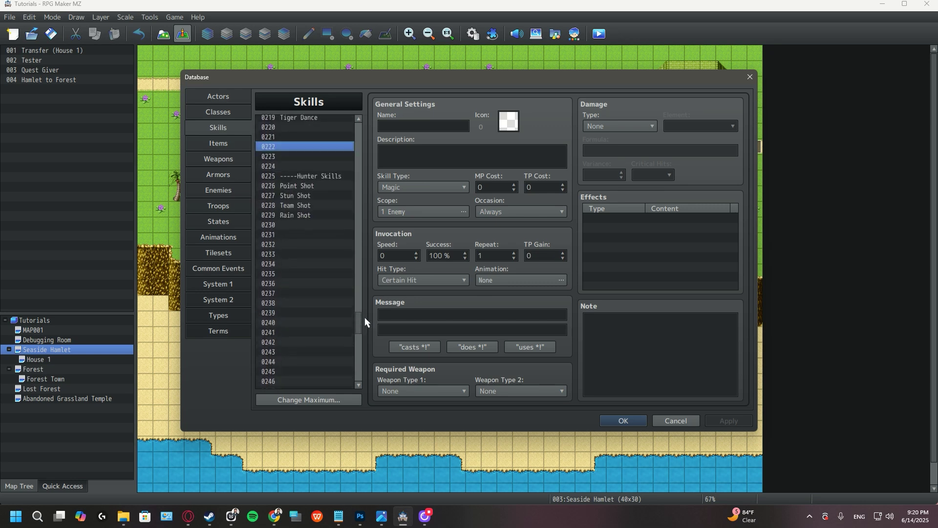
click(301, 284)
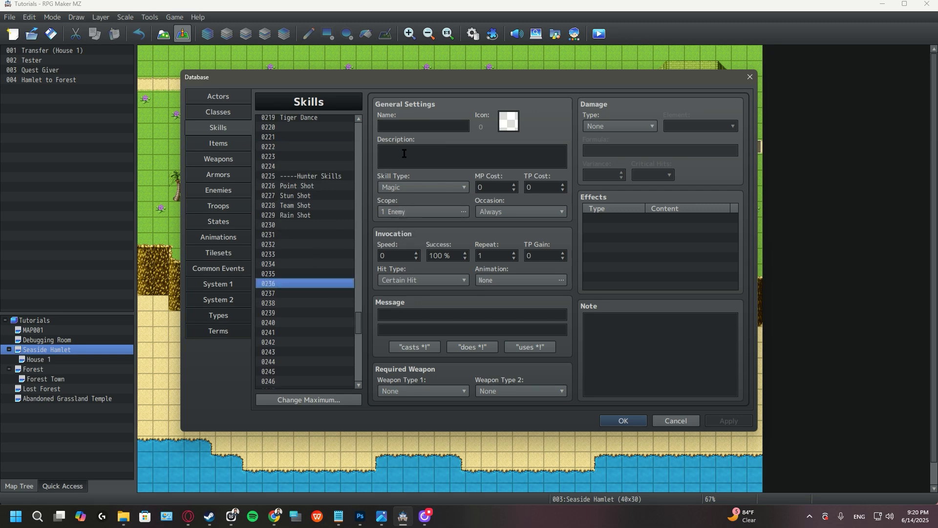
click(409, 126)
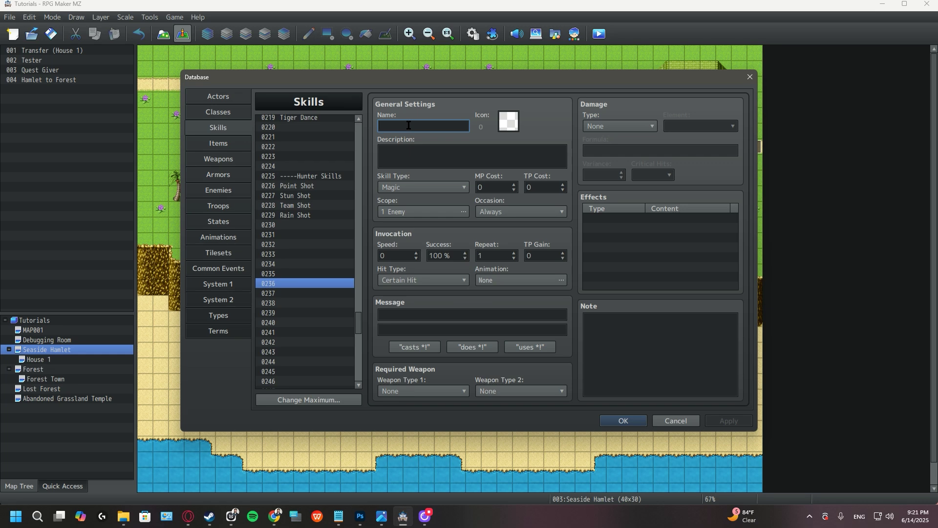
text(Ice Strike)
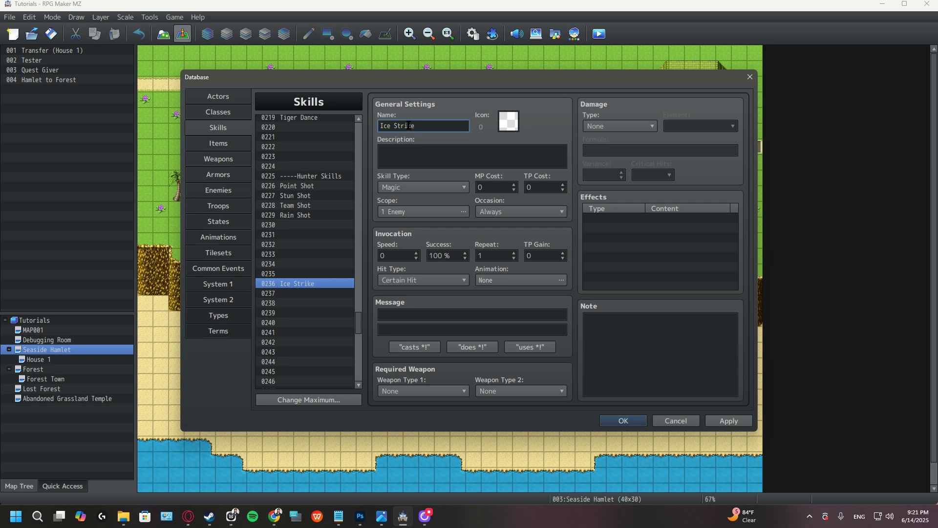
Step: Give Ice Strike the blue snowflake icon 65 and the description "Hit your foe with ice."
double_click(509, 122)
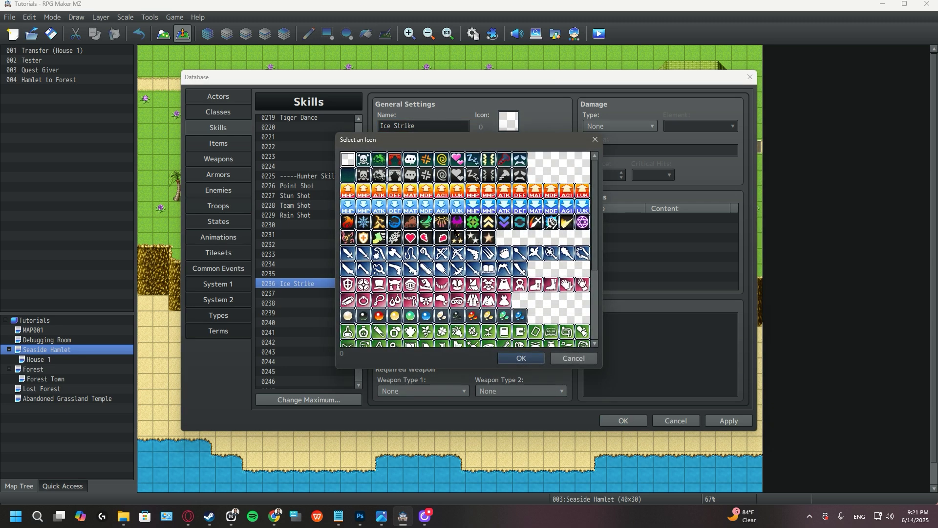
click(364, 225)
click(521, 358)
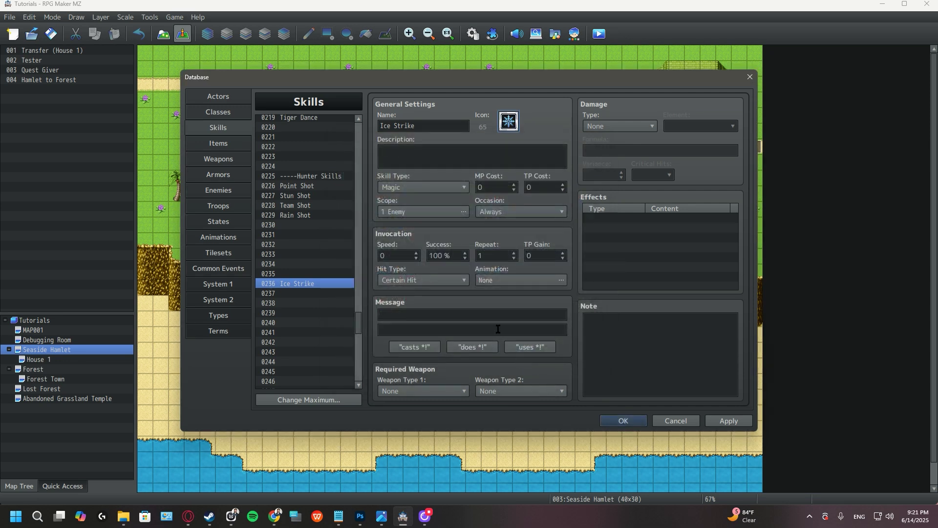
click(436, 165)
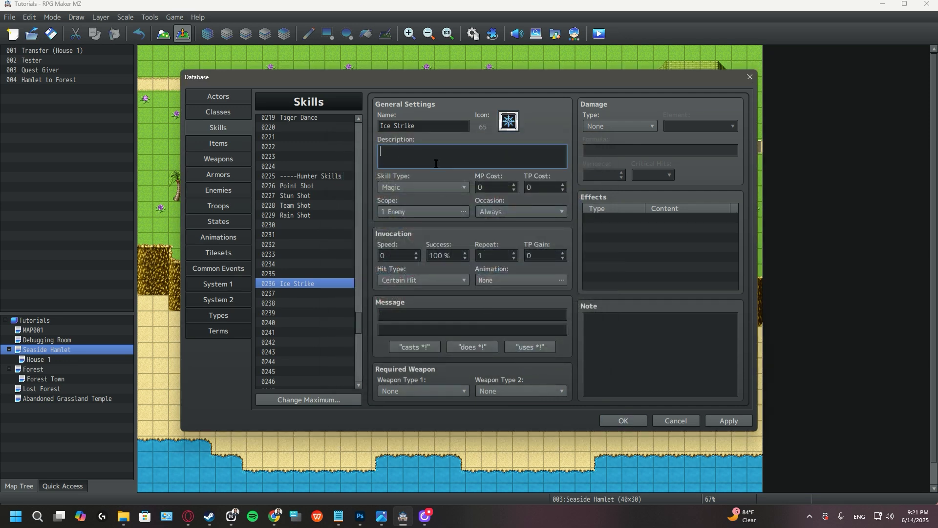
text(Hit your foe with ice.)
Step: Set Ice Strike's skill type to Magic, its MP cost to 12 and its occasion to Battle Screen
click(436, 188)
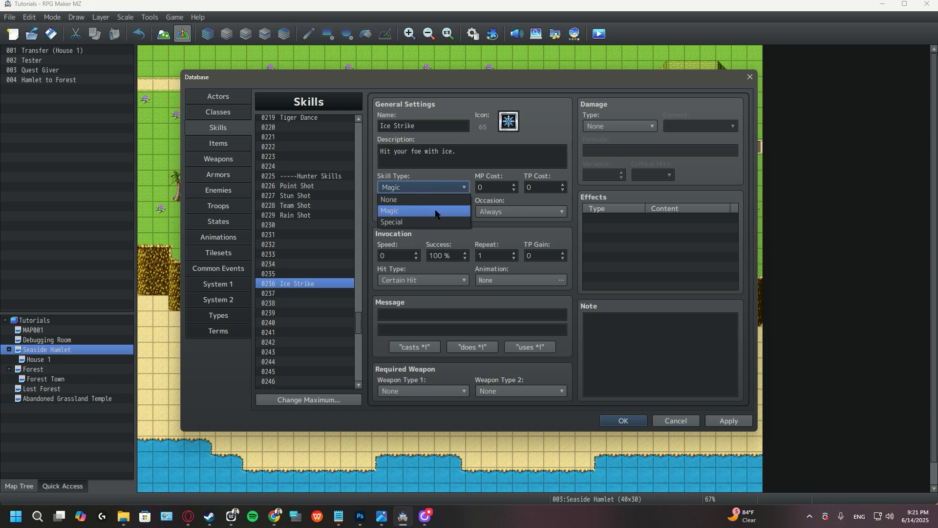
click(437, 211)
click(495, 186)
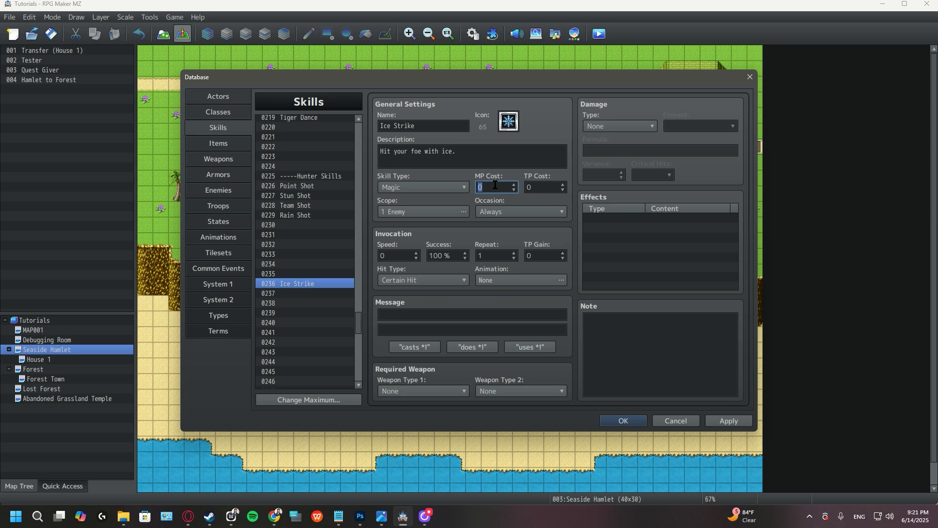
text(12)
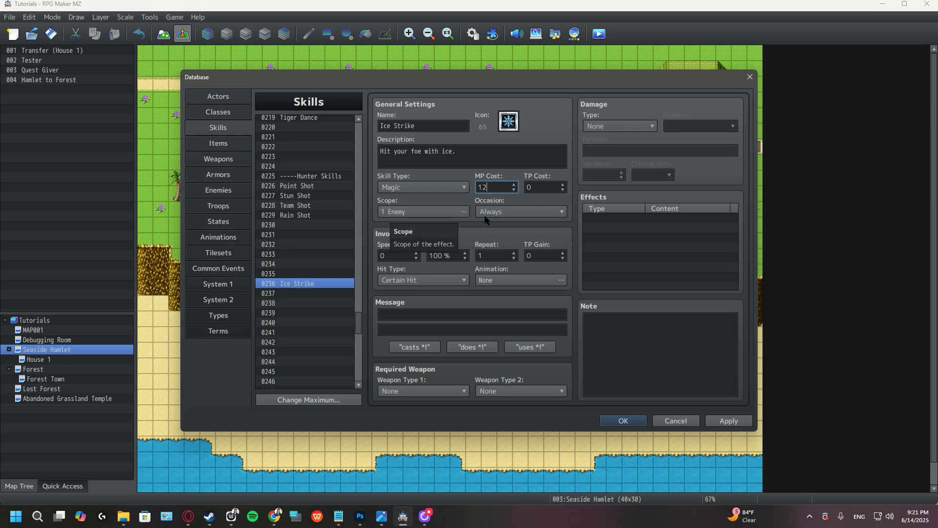
click(545, 213)
click(531, 237)
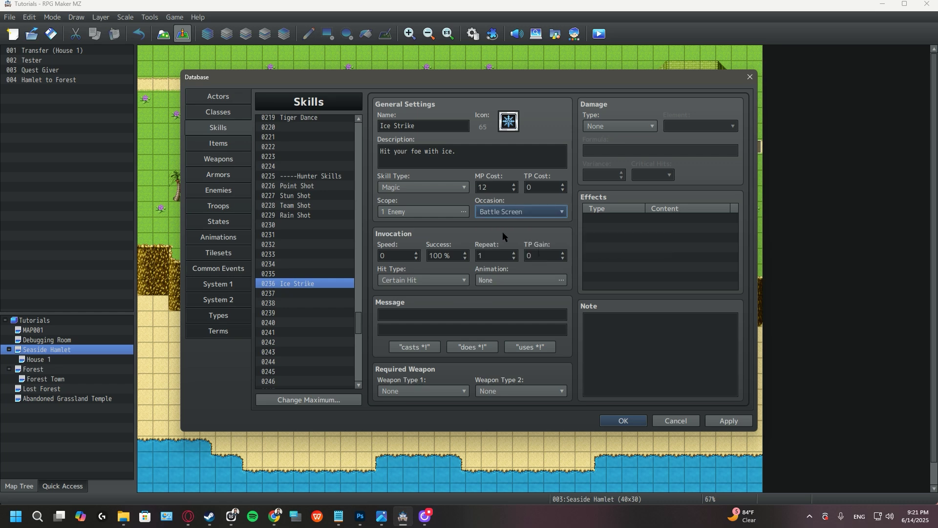
Step: Set Ice Strike's invocation to speed 2, TP gain 5, success 85% and hit type Certain Hit
double_click(390, 255)
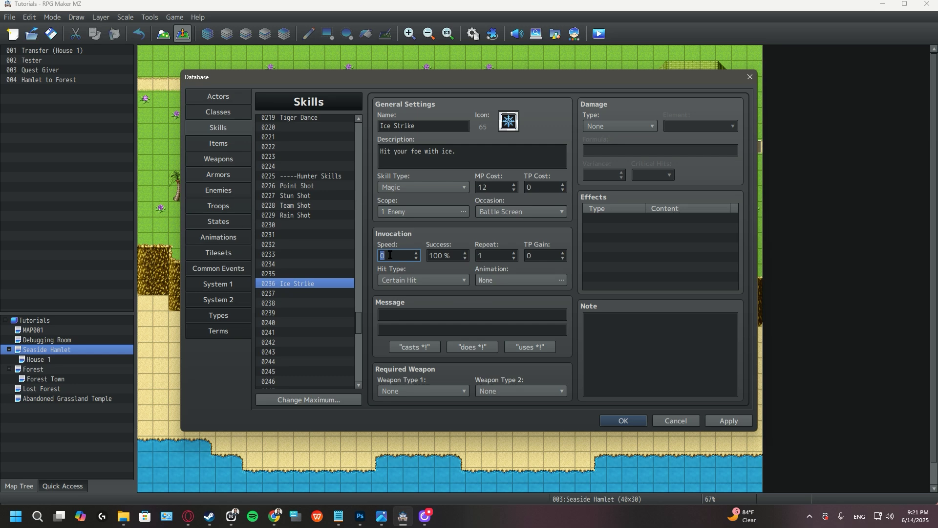
text(2)
mouse_move(439, 250)
double_click(539, 252)
text(5)
double_click(453, 258)
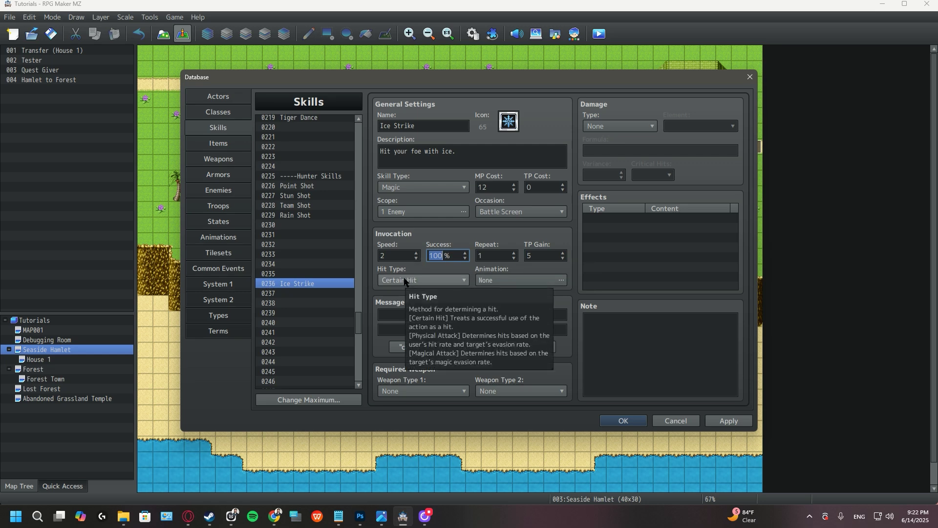
text(85)
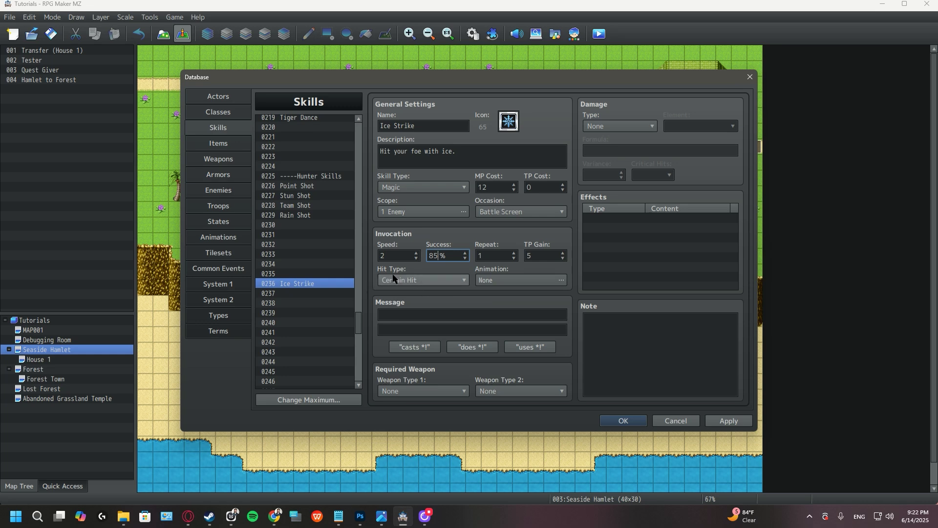
click(394, 282)
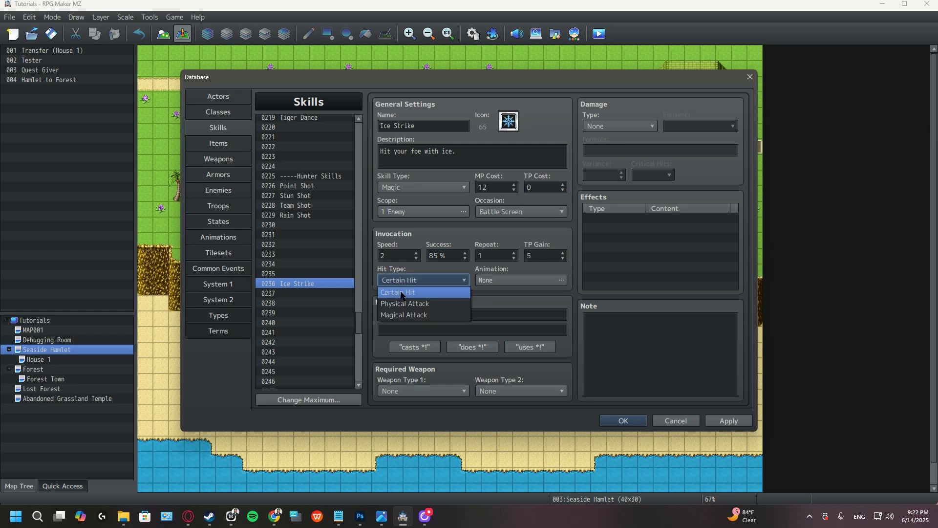
click(401, 293)
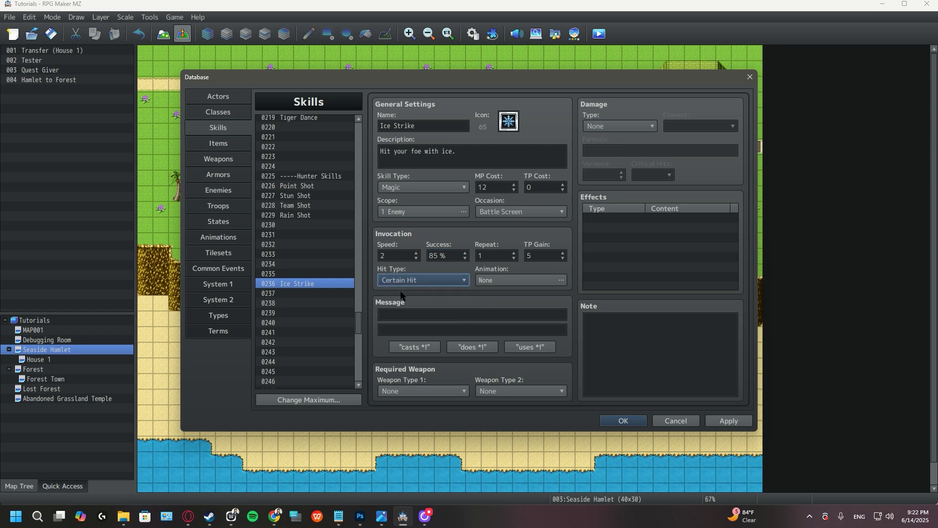
Step: Preview the single-target ice animations and assign 0071 Ice One 1 to Ice Strike
click(498, 280)
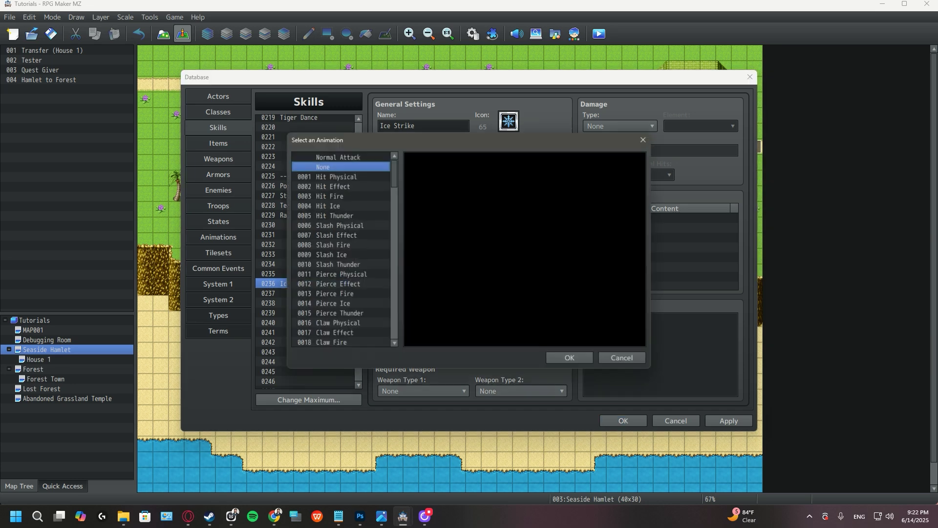
scroll(350, 271, down, 2)
scroll(349, 270, down, 15)
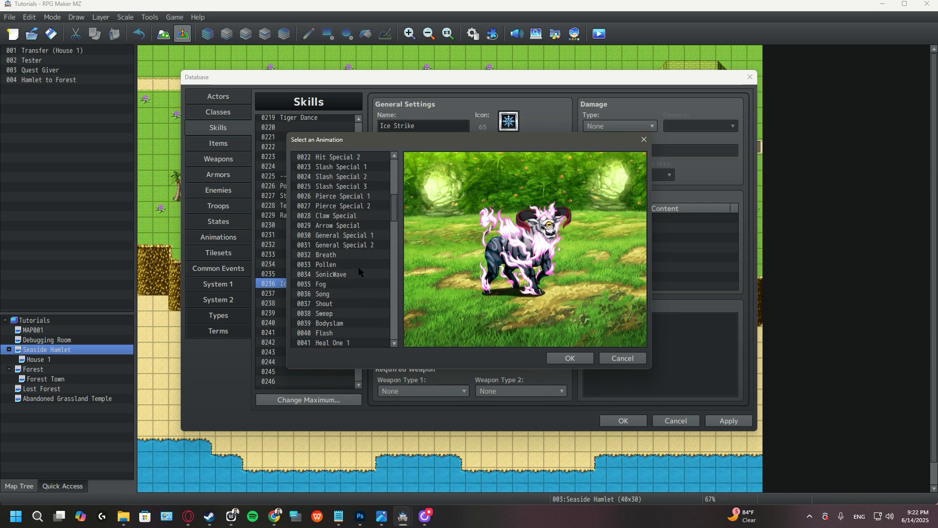
scroll(359, 272, down, 5)
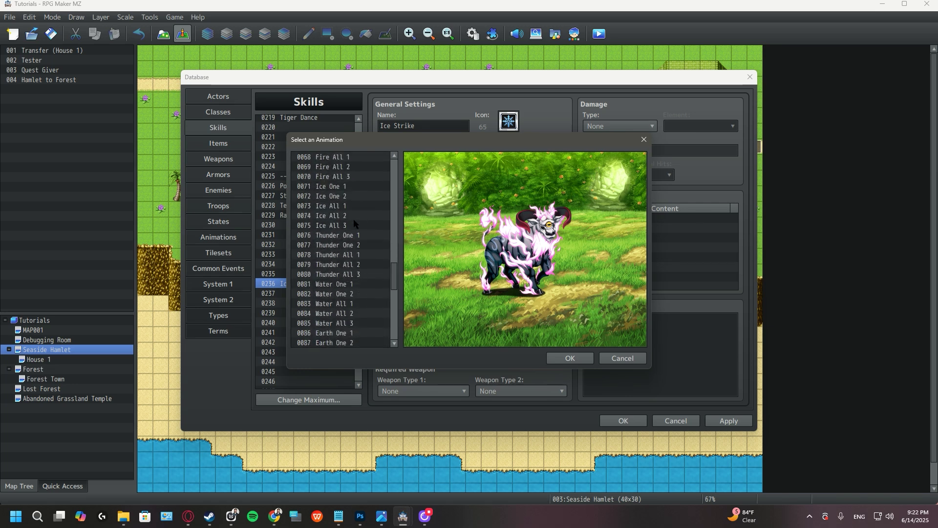
click(339, 187)
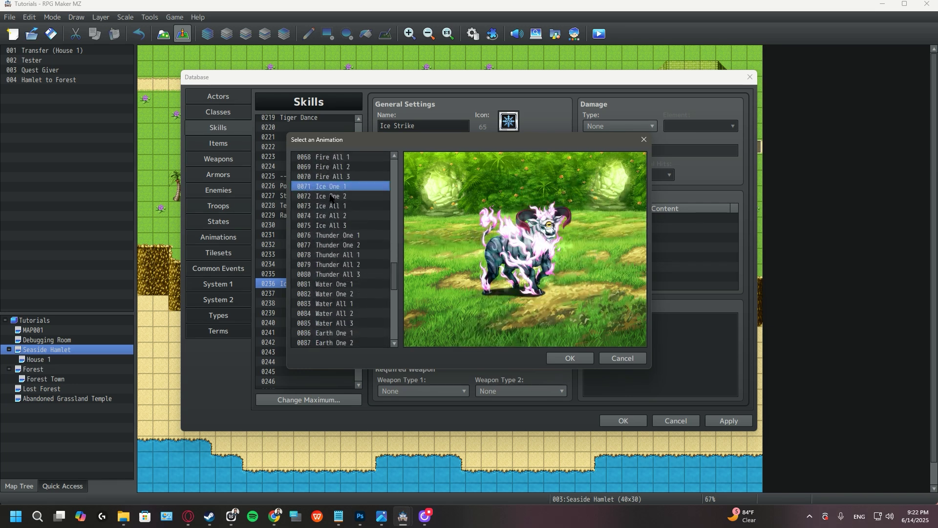
click(329, 196)
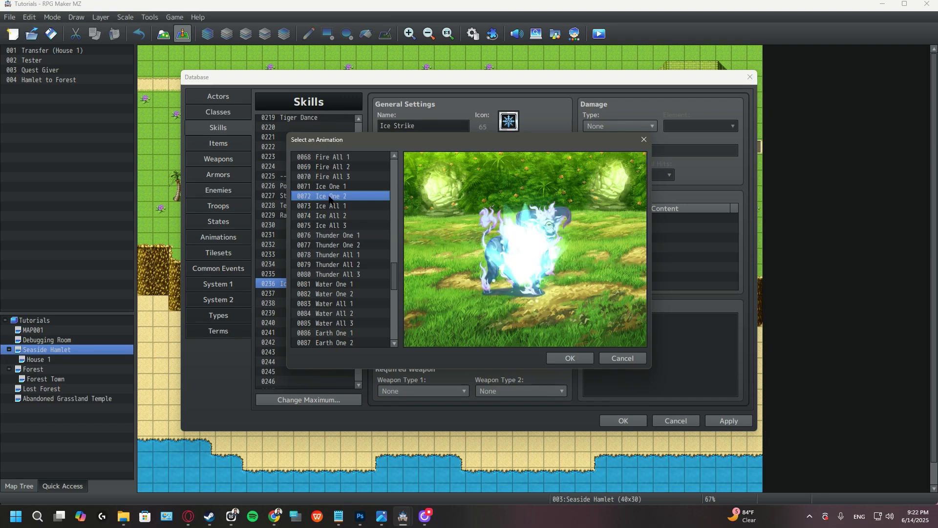
click(338, 186)
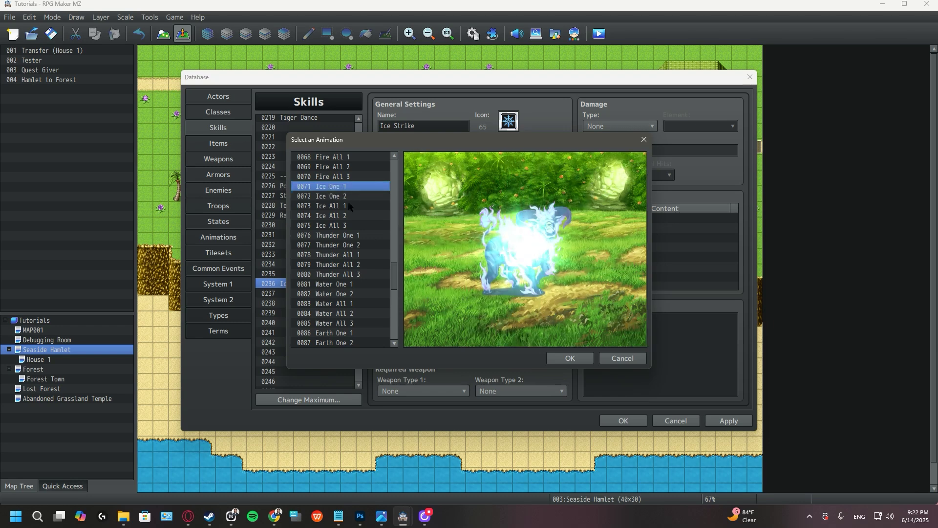
click(576, 356)
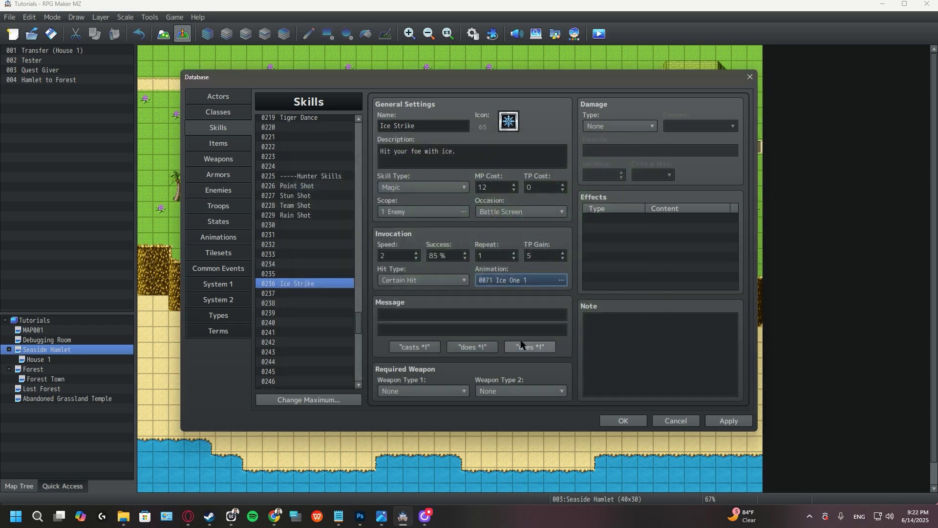
Step: Enter "%1 uses ice strike" as the first message line of Ice Strike
click(436, 318)
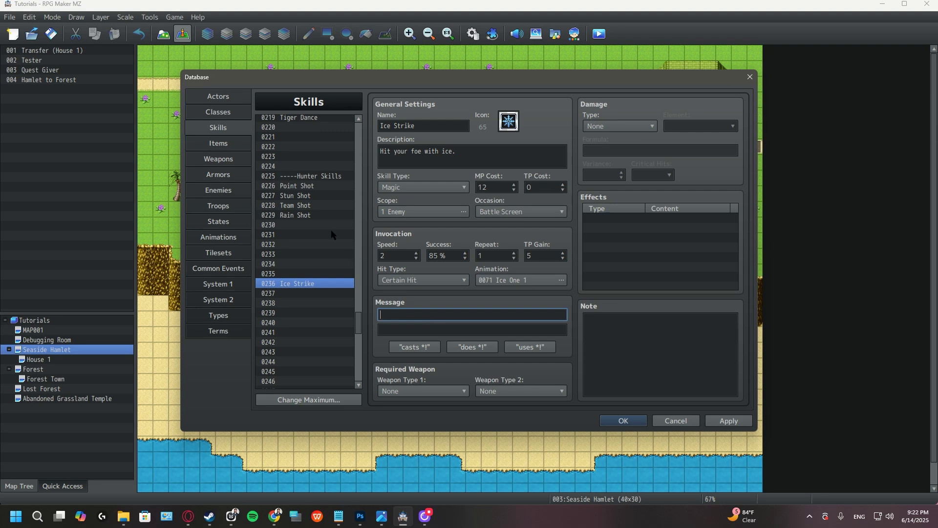
click(313, 215)
click(295, 283)
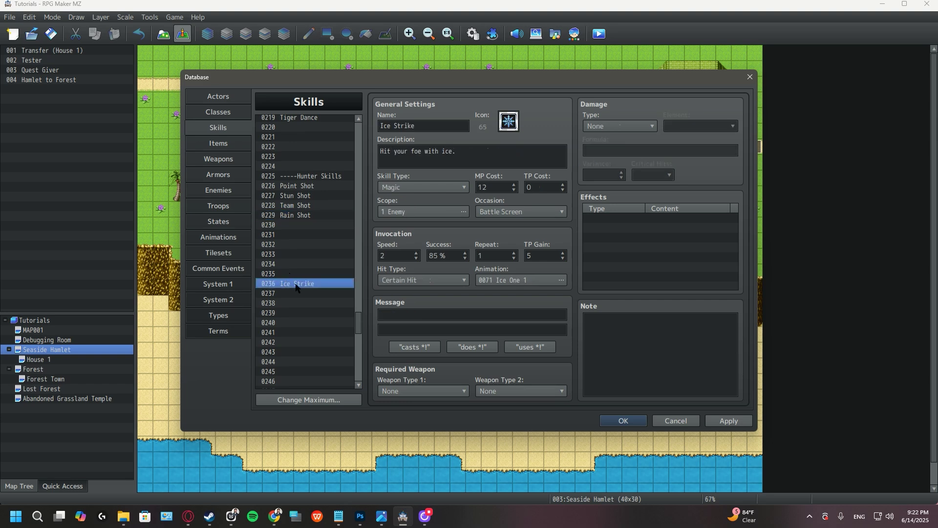
click(386, 317)
text(%)
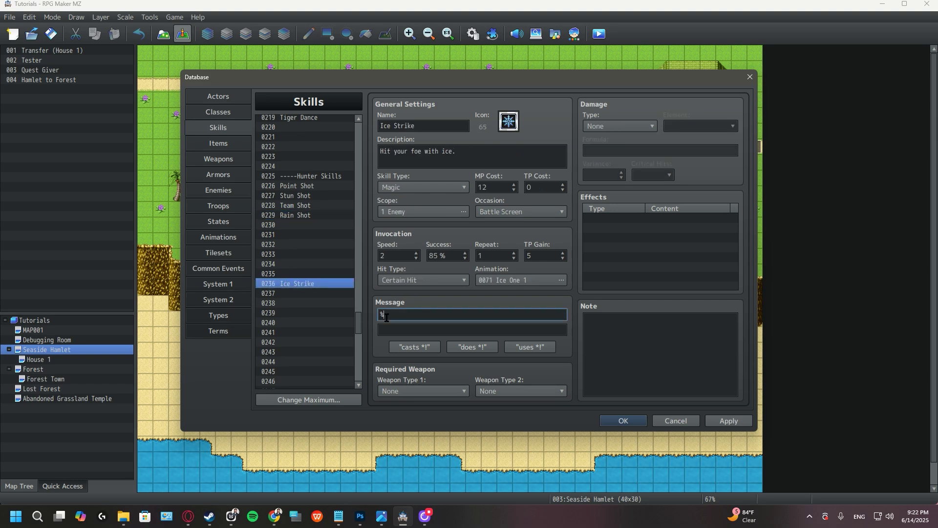
text(1 uses ice strike)
Step: Set Ice Strike's damage type to HP Damage with the Ice element and the formula a.mat + a.luk - b.mdf
click(618, 128)
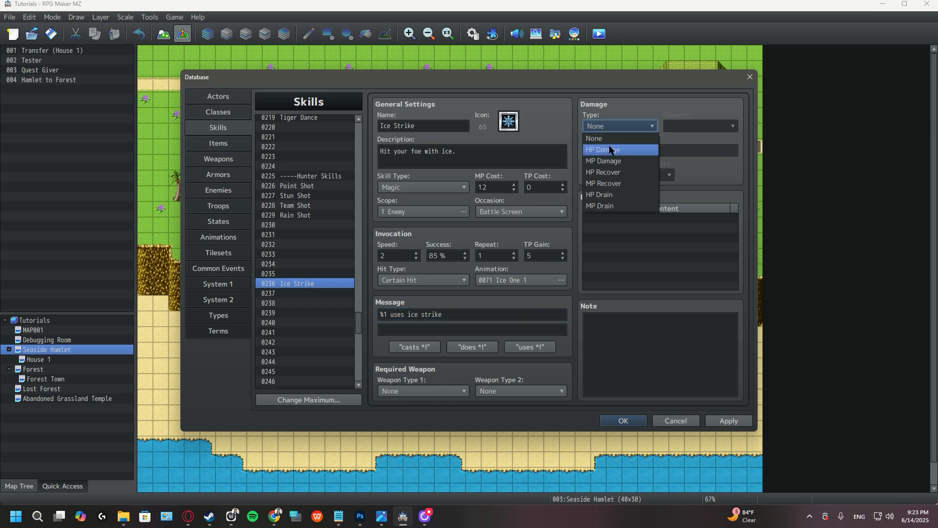
click(609, 149)
click(700, 126)
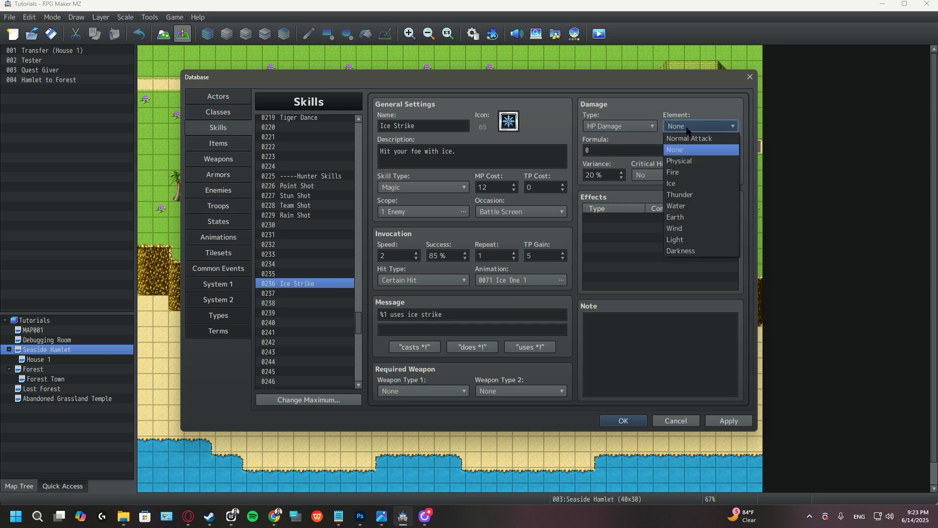
click(682, 183)
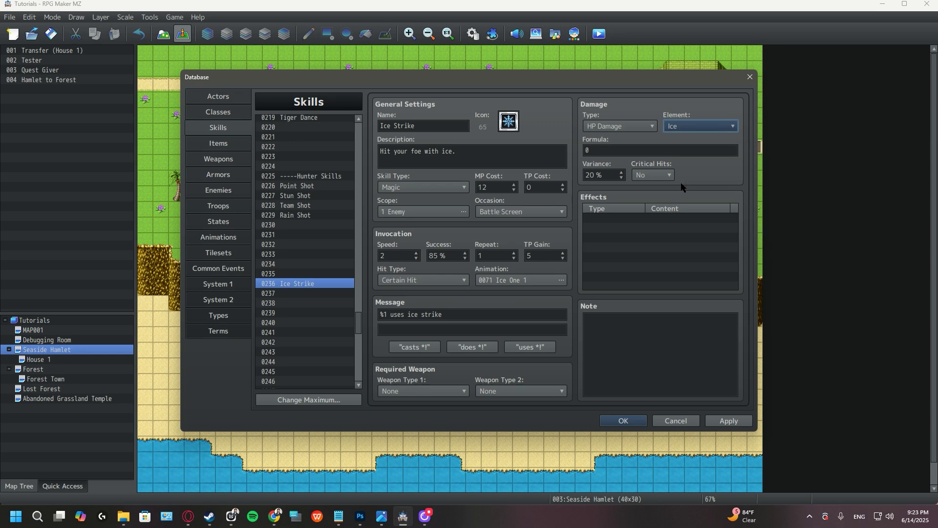
key(Tab)
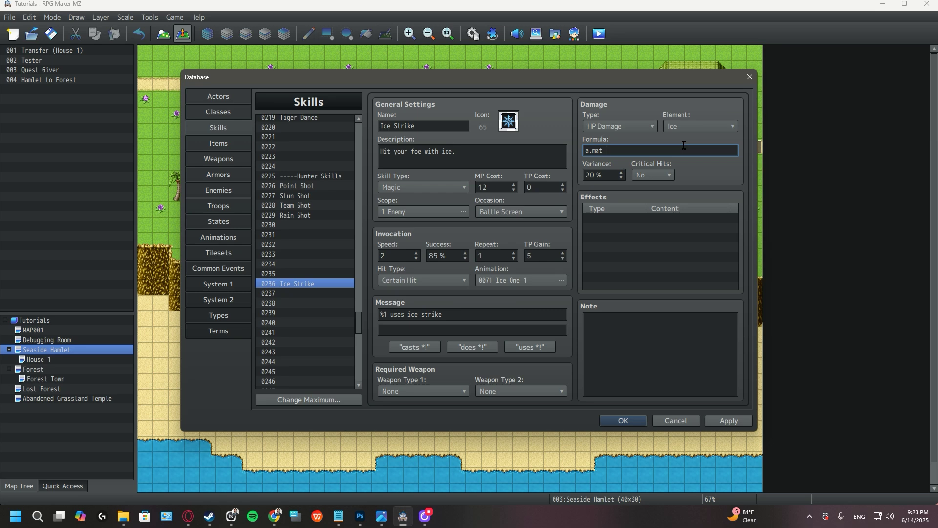
text(a.luk - b.mdf)
mouse_move(592, 146)
Step: Allow critical hits for Ice Strike, set its damage variance to 5% and apply the database changes
click(668, 176)
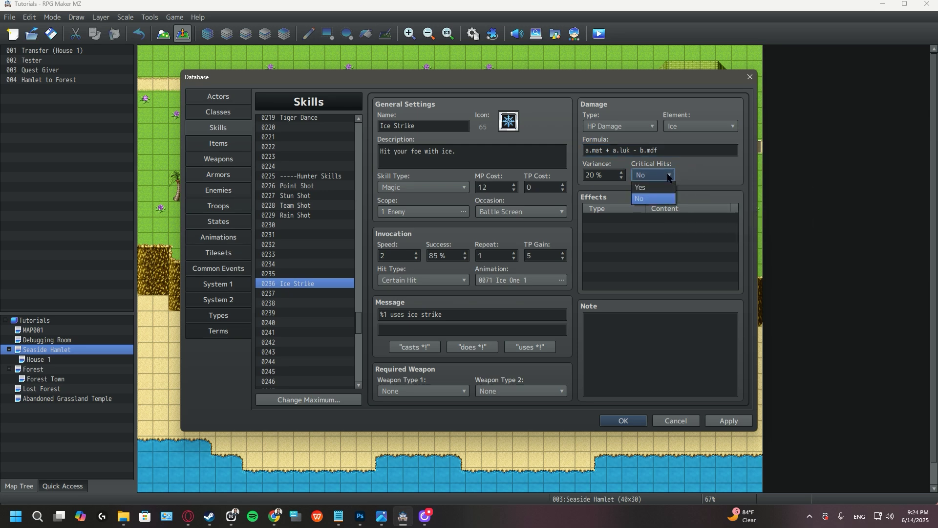
click(653, 192)
double_click(593, 175)
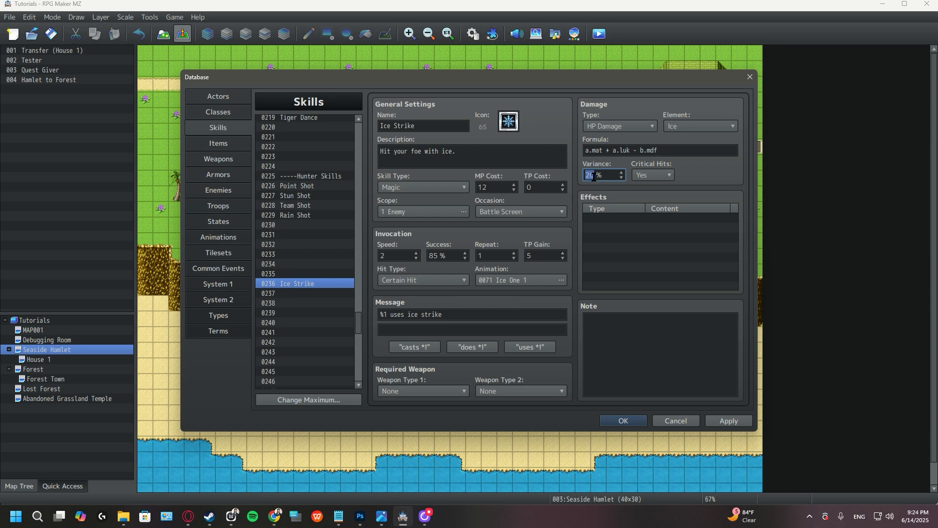
text(5)
click(742, 423)
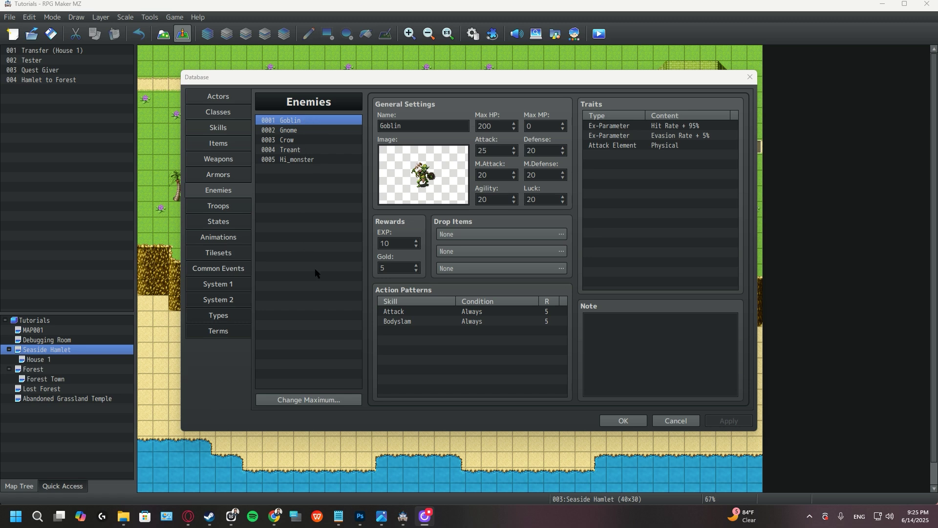
Step: In the Enemies list, raise the maximum to 11 entries and name empty enemy slot 0006 "mimic"
click(314, 400)
text(11)
click(282, 413)
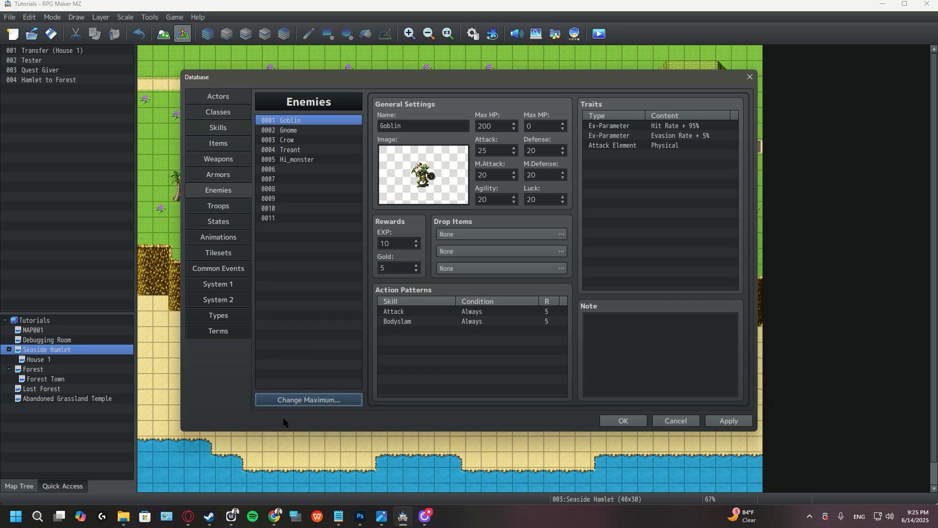
click(300, 170)
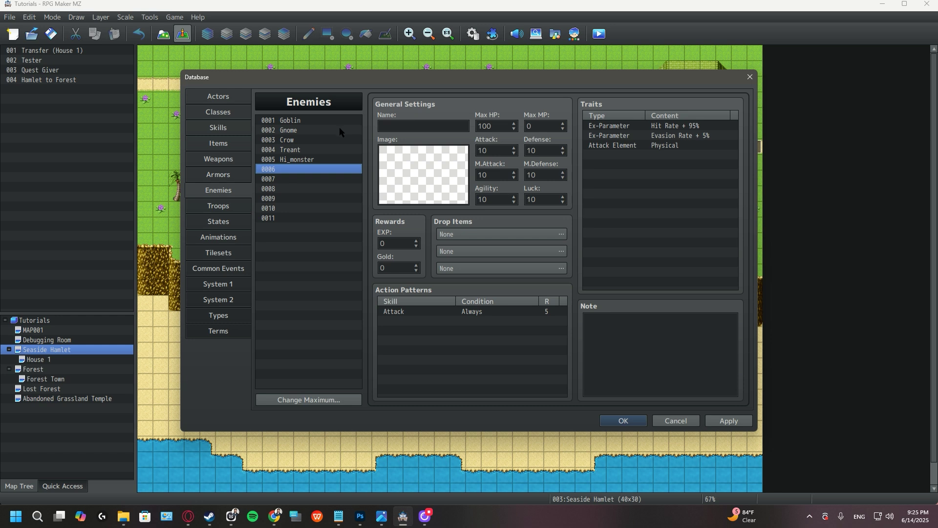
click(428, 123)
text(mimic)
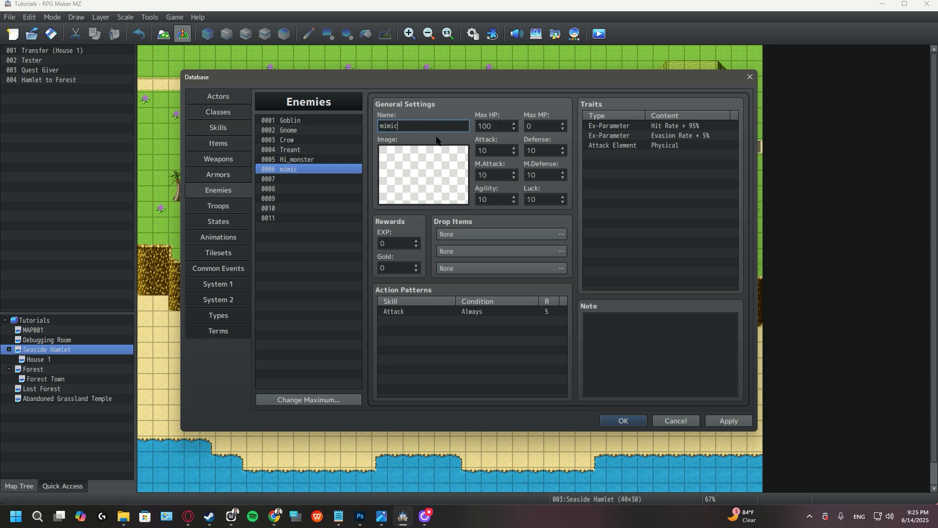
Step: Assign the Mimic battler image to the mimic enemy with its hue shifted to 210
double_click(420, 187)
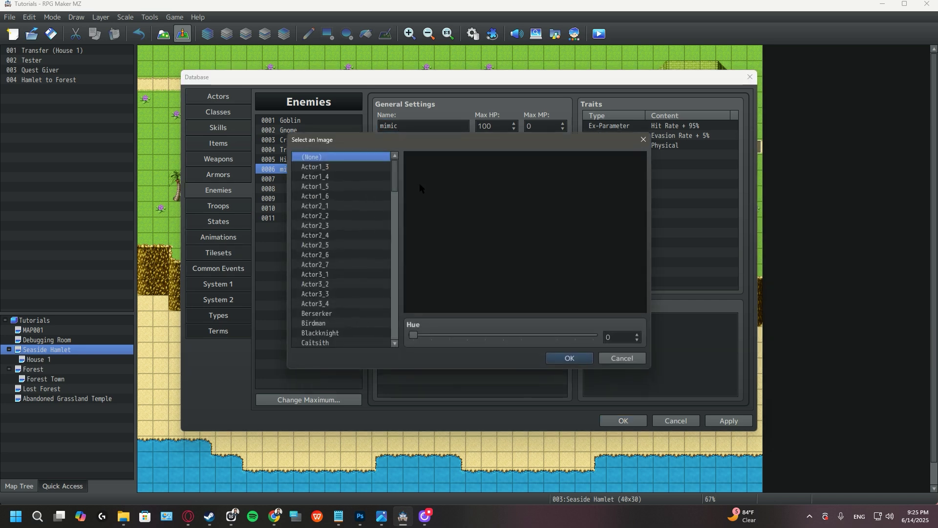
scroll(336, 215, down, 5)
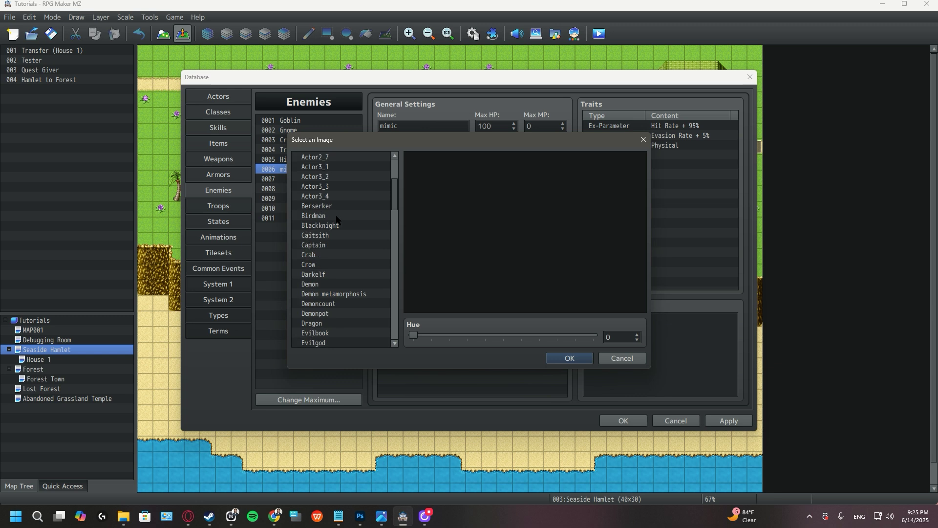
scroll(336, 216, down, 8)
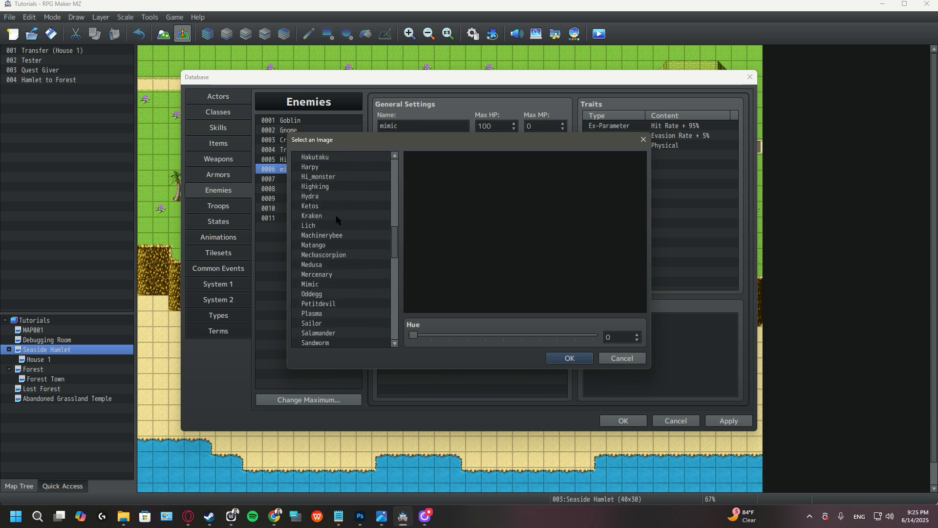
scroll(337, 220, down, 2)
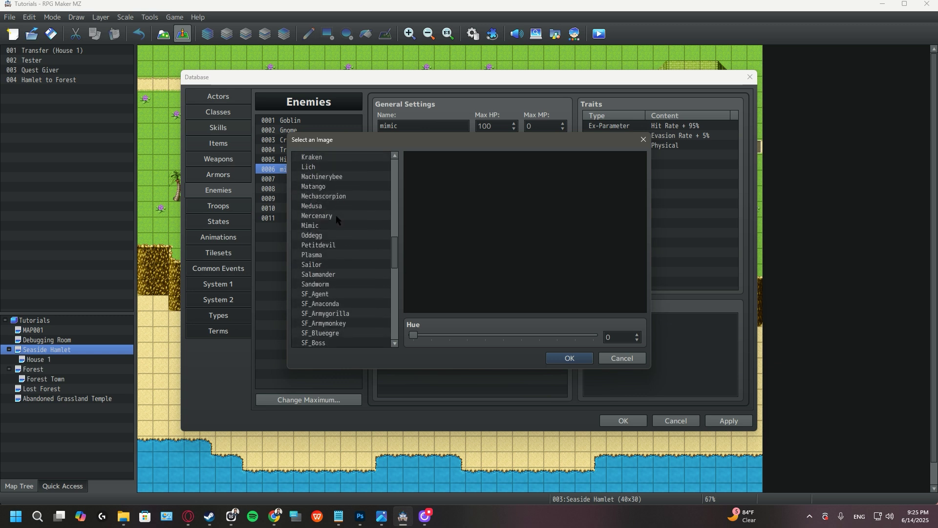
click(319, 225)
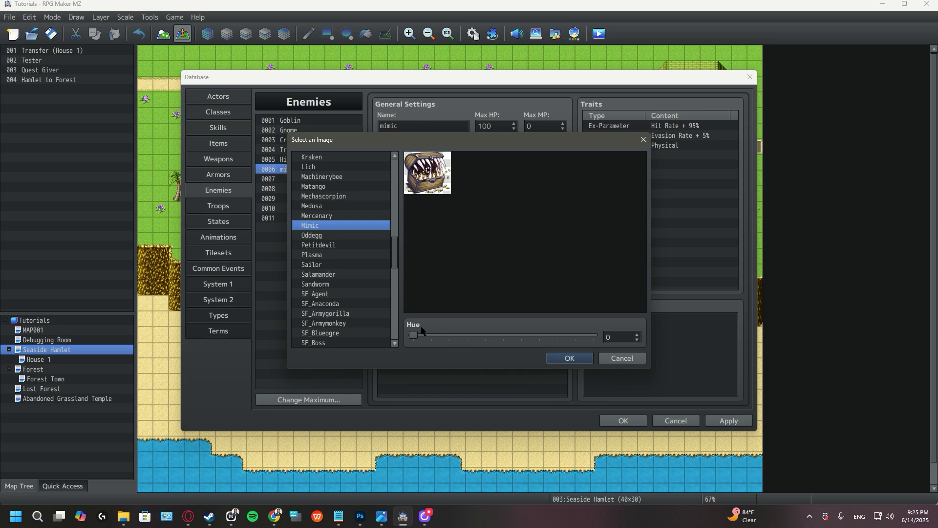
drag(413, 335, 520, 334)
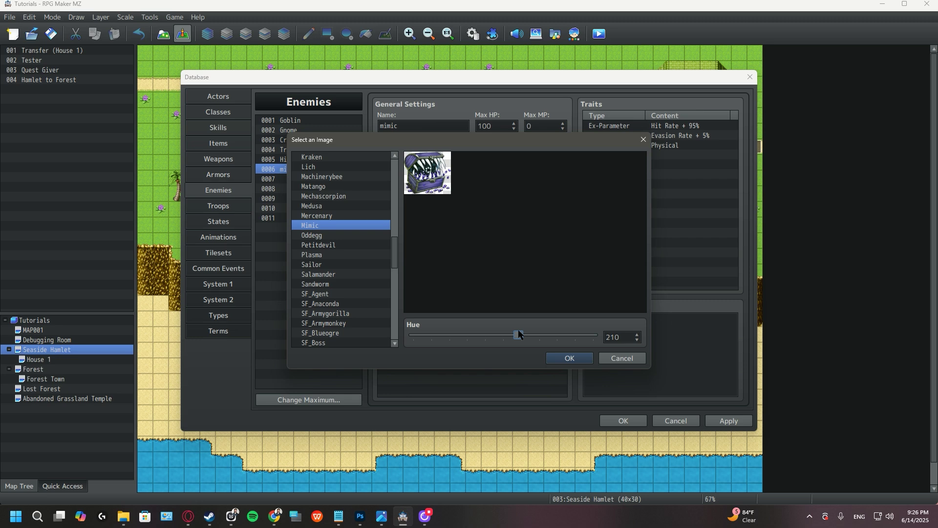
click(582, 358)
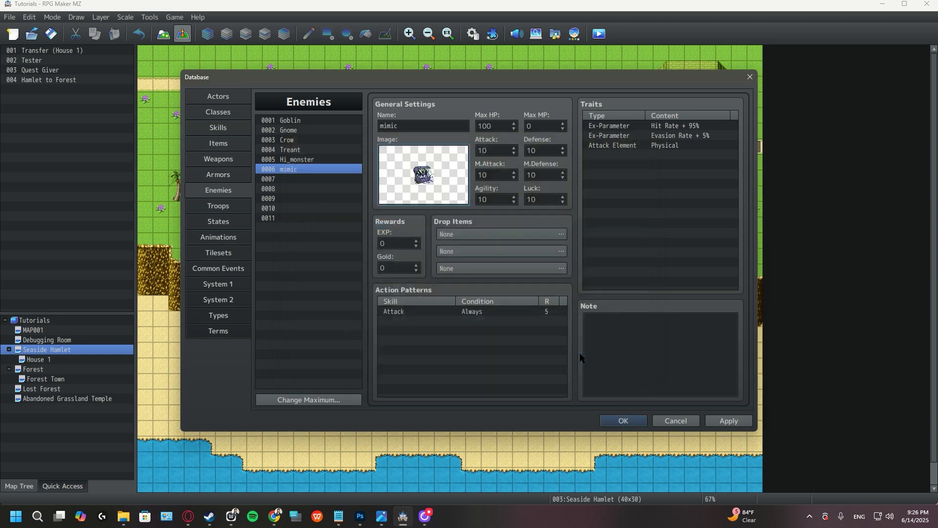
Step: Set the mimic's Max HP to 500, Max MP to 120, Attack to 12 and Defense to 18
double_click(498, 128)
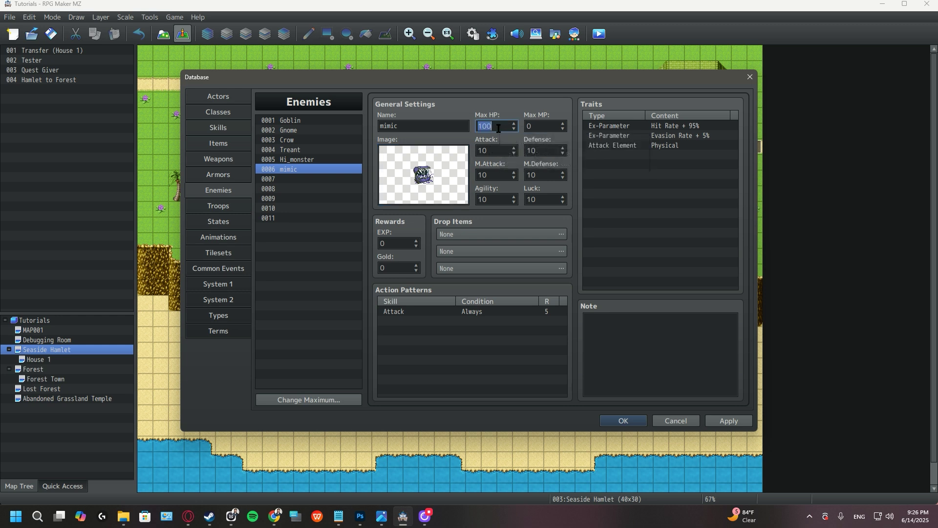
text(500)
double_click(544, 125)
text(120)
double_click(489, 152)
text(12)
double_click(543, 149)
text(18)
Step: Set the mimic's M.Attack to 13, Agility to 8 and Luck to 5, keeping M.Defense at 10
double_click(493, 175)
text(13)
double_click(542, 174)
double_click(508, 201)
text(8)
double_click(548, 199)
text(5)
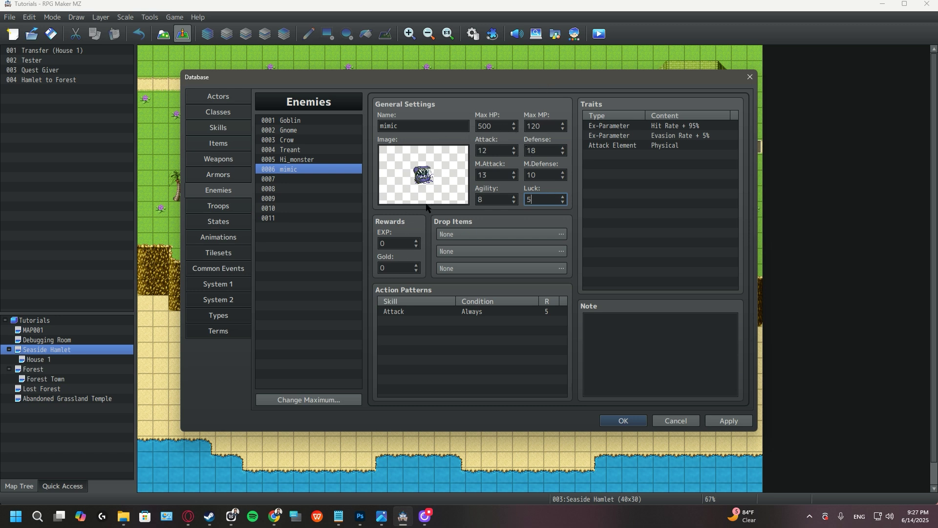
Step: Set the mimic's rewards to 15 EXP and 50 gold
double_click(390, 241)
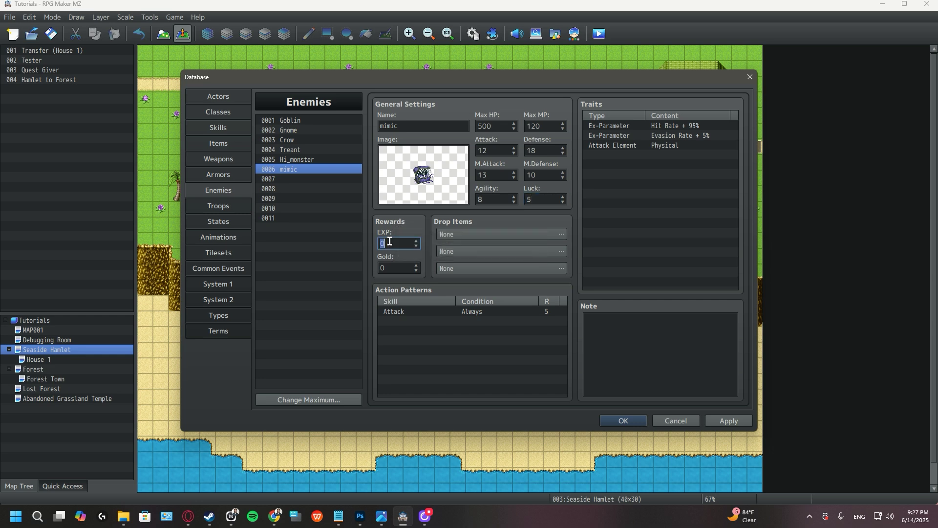
text(15)
click(390, 270)
text(50)
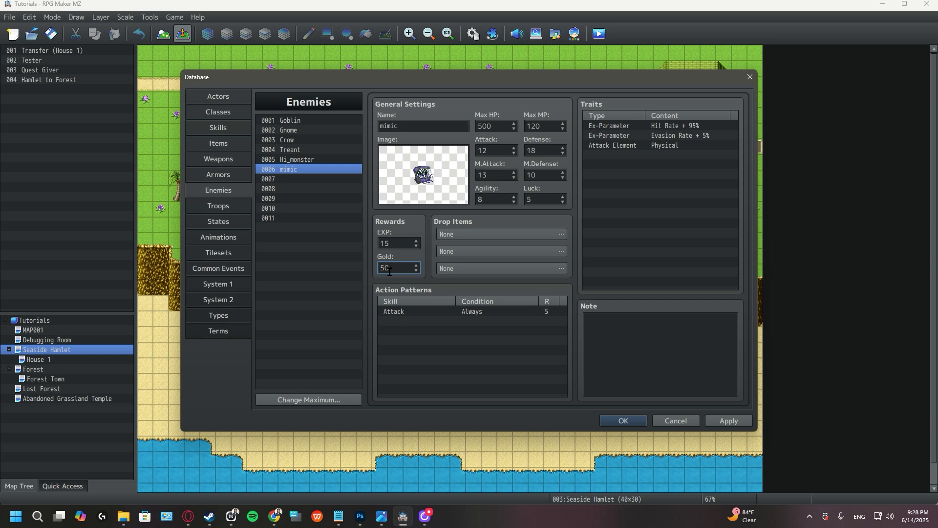
Step: Make the mimic's first drop item 0007 Potion with a probability of 1/4
double_click(481, 238)
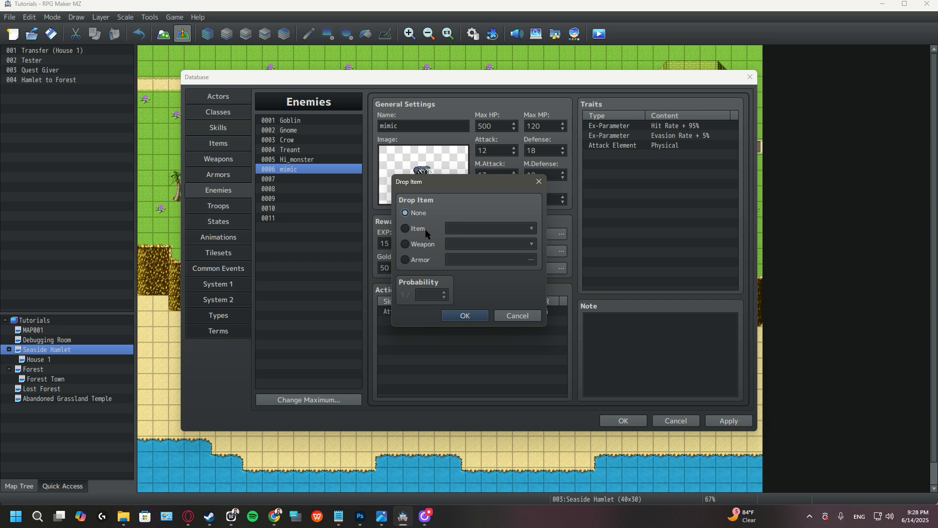
click(425, 230)
click(498, 229)
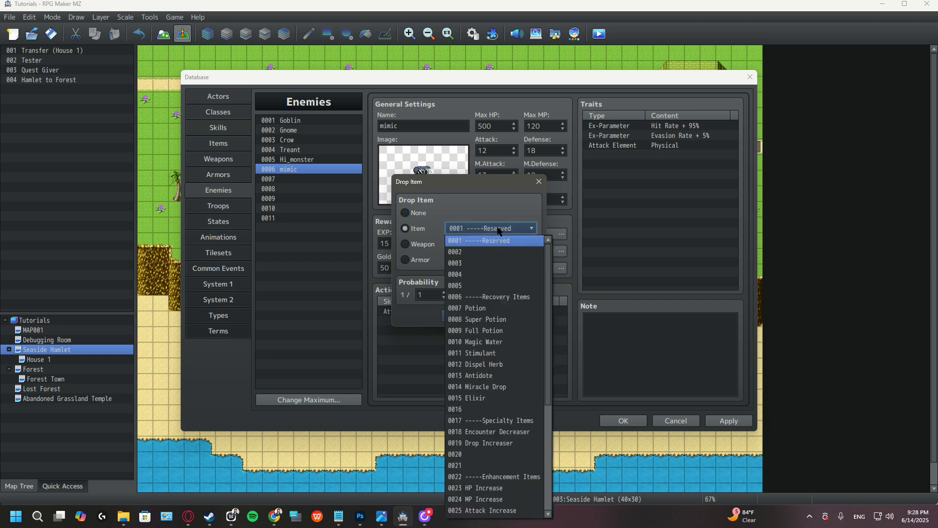
click(497, 309)
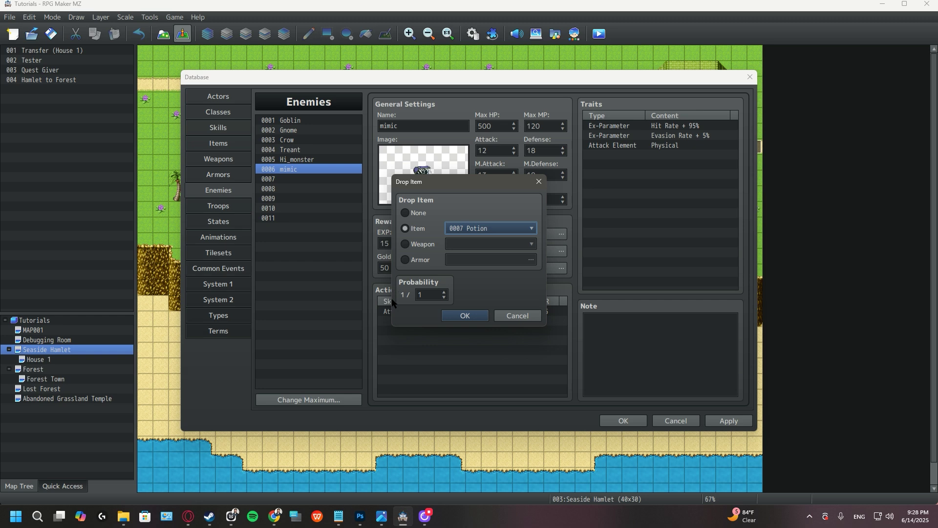
double_click(424, 297)
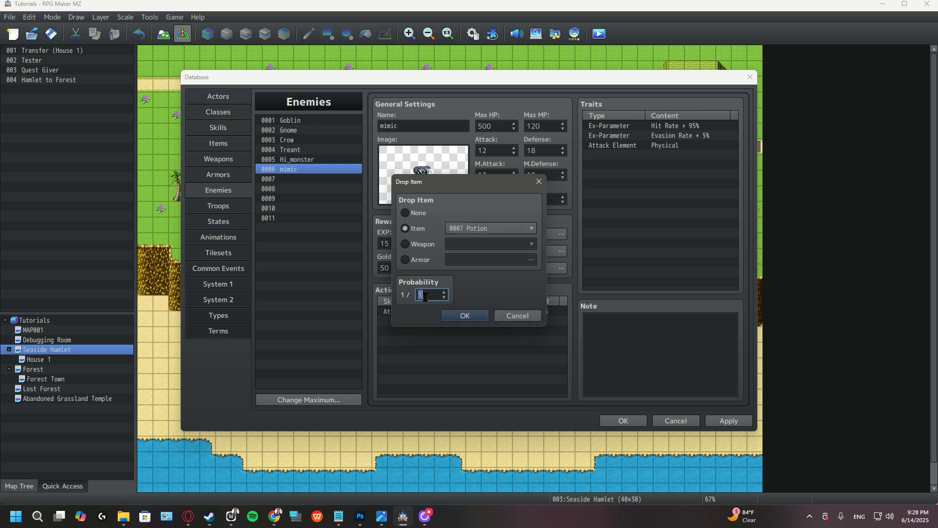
text(2)
key(BackSpace)
text(3)
key(BackSpace)
text(4)
key(BackSpace)
text(5)
key(BackSpace)
text(04)
click(470, 317)
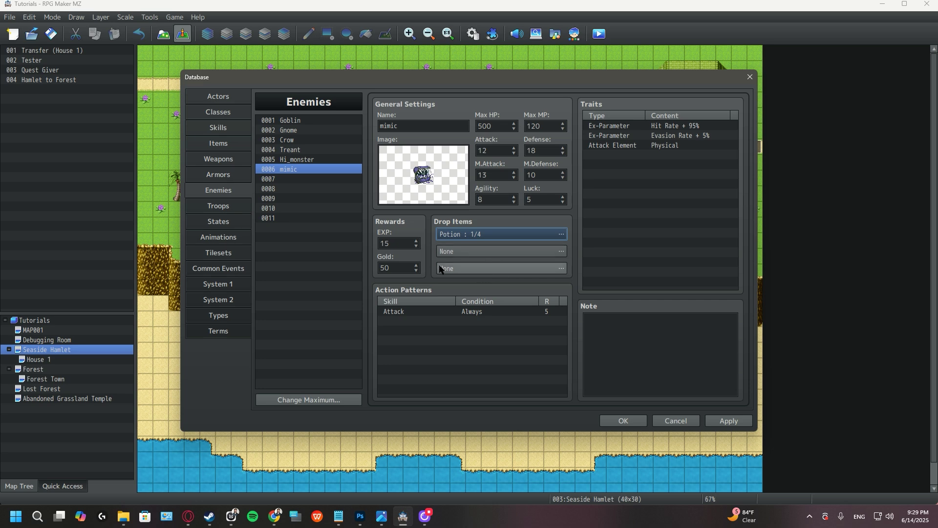
Step: Start a second action pattern for the mimic using skill 0013 Double Attack
click(402, 323)
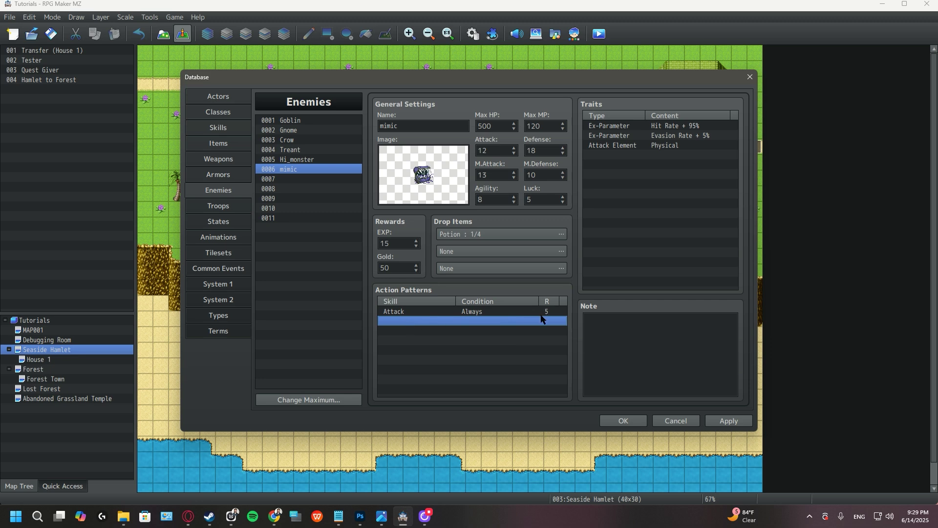
double_click(510, 323)
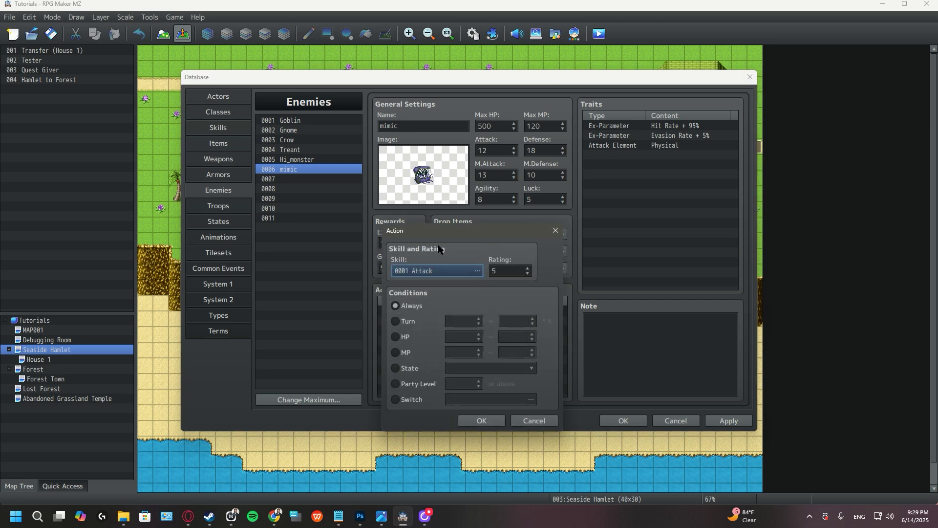
click(426, 272)
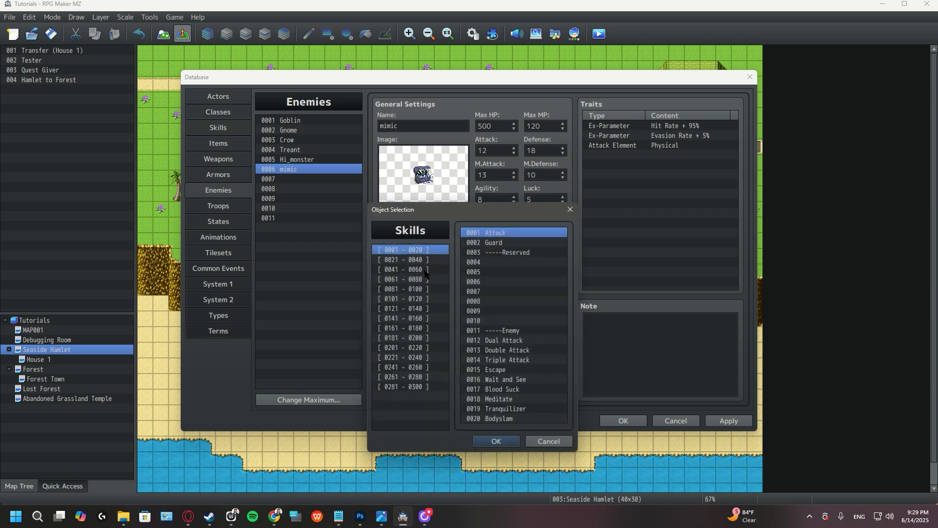
click(503, 341)
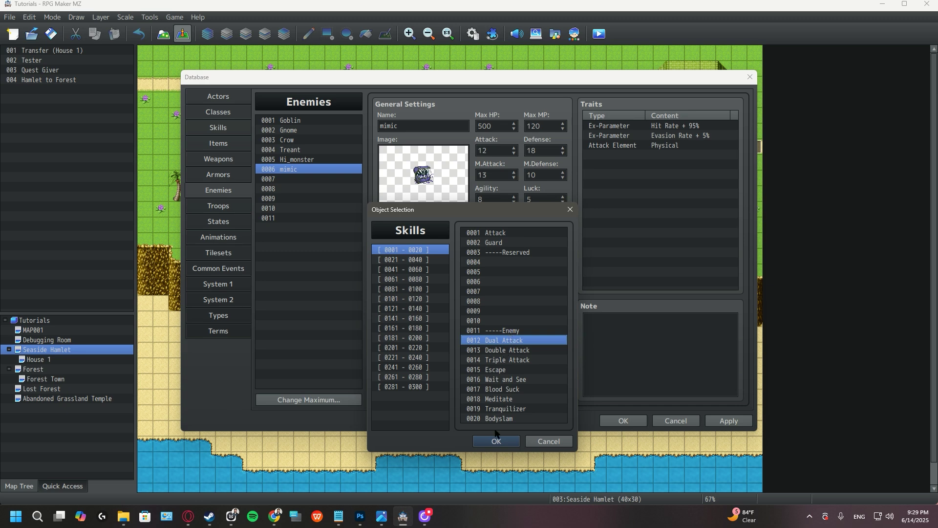
click(508, 350)
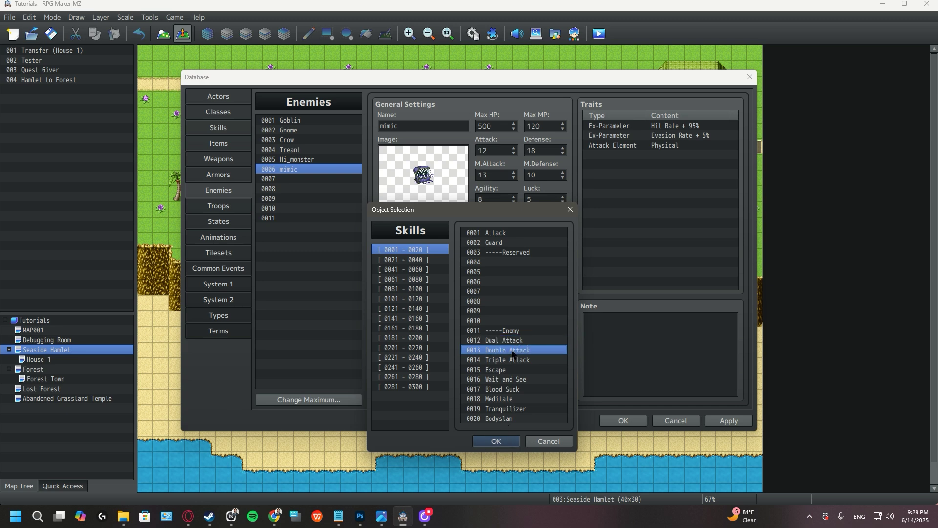
click(490, 441)
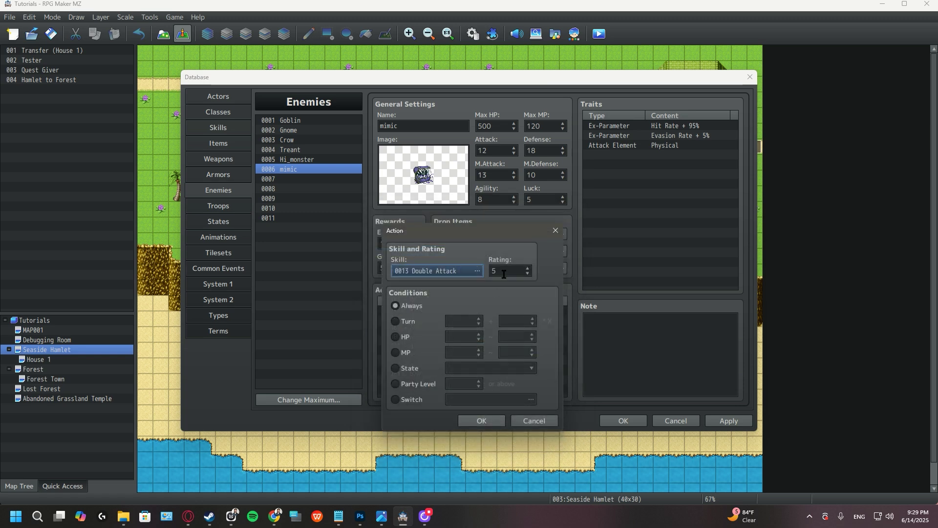
Step: Give the Double Attack action a rating of 3 with an HP condition of 0% to 20%, and add it
double_click(504, 273)
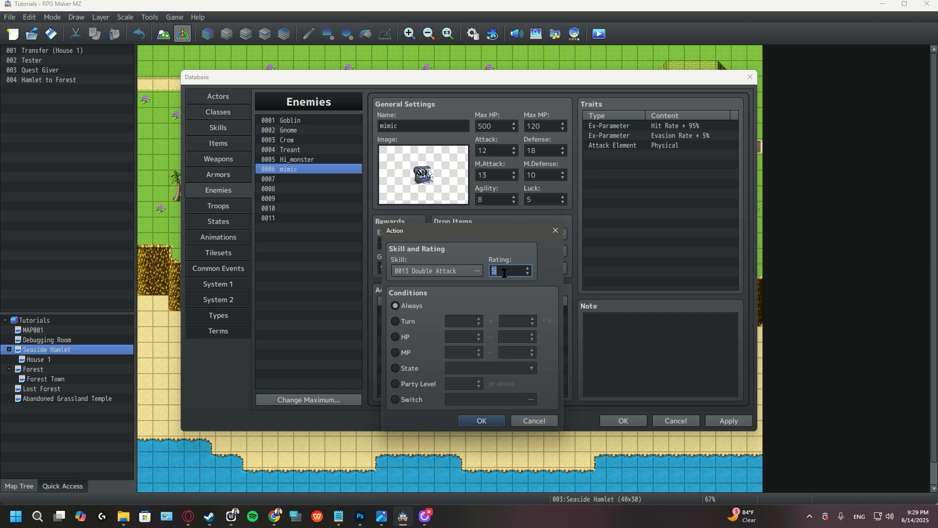
text(3)
mouse_move(410, 320)
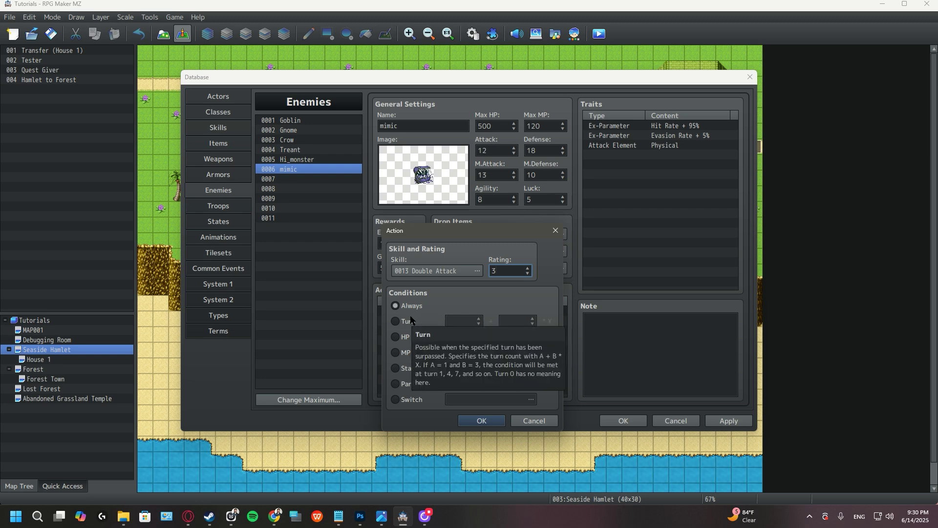
click(395, 337)
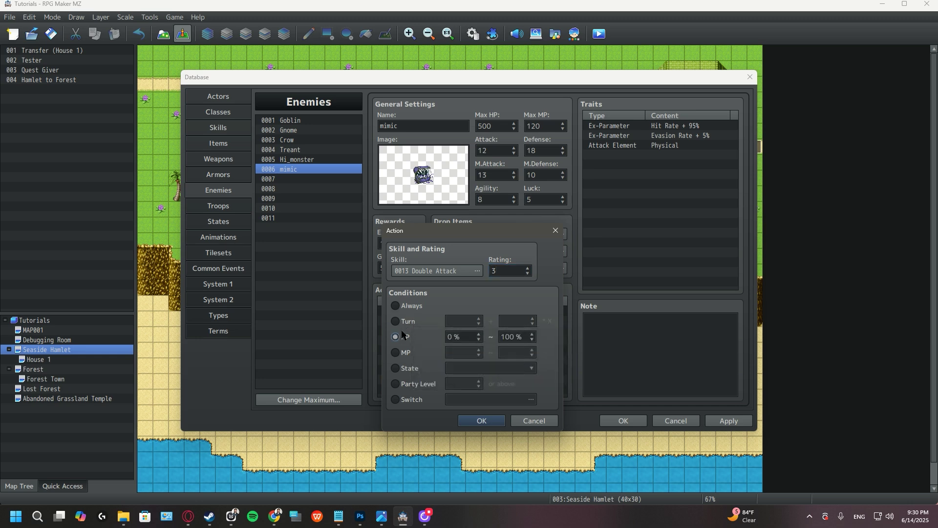
double_click(511, 337)
text(20)
click(478, 422)
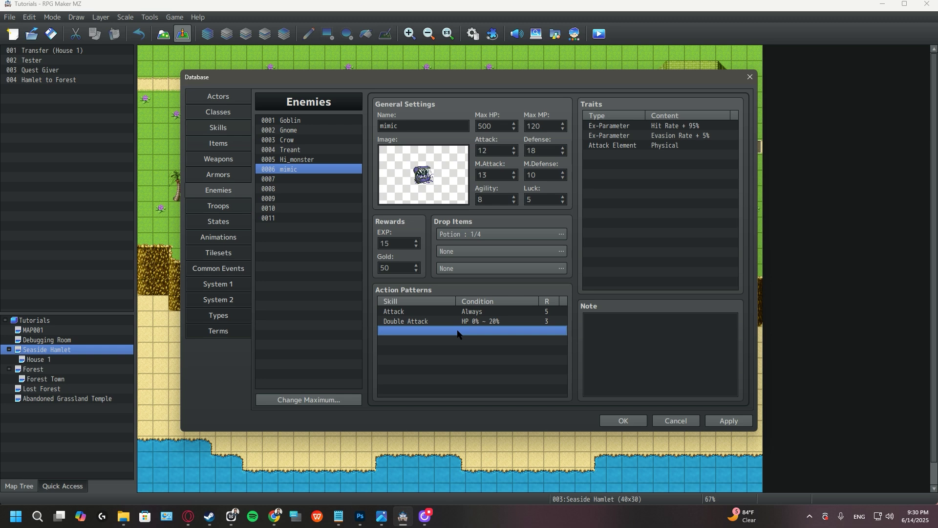
Step: Add an Element Rate trait to the mimic for Ice at 150%
double_click(679, 156)
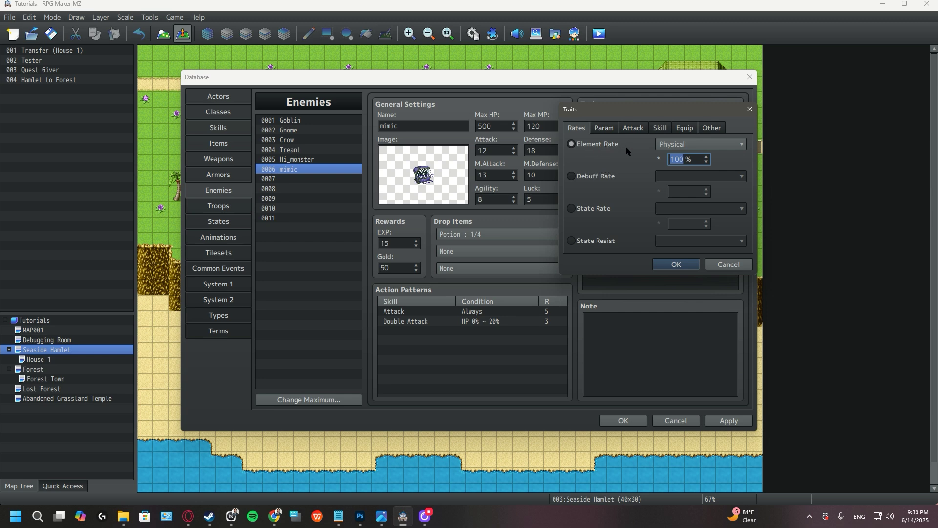
click(706, 145)
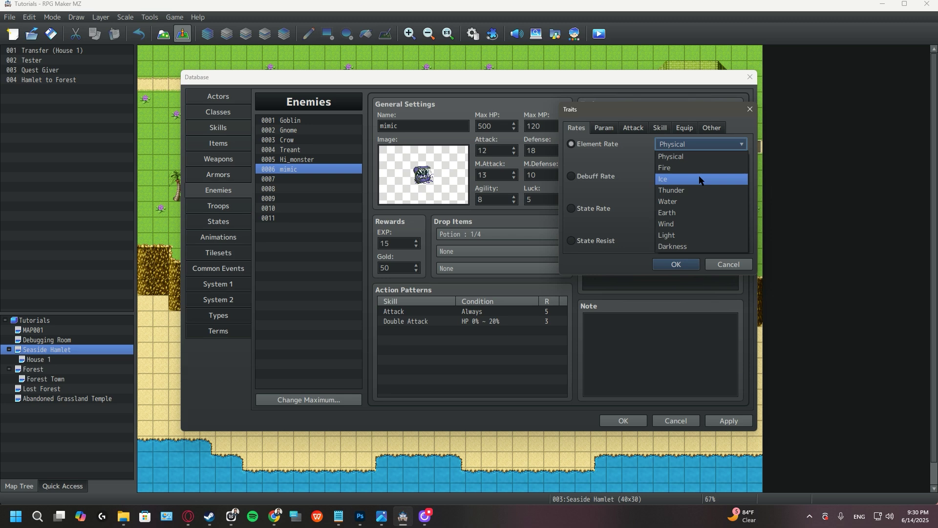
click(699, 179)
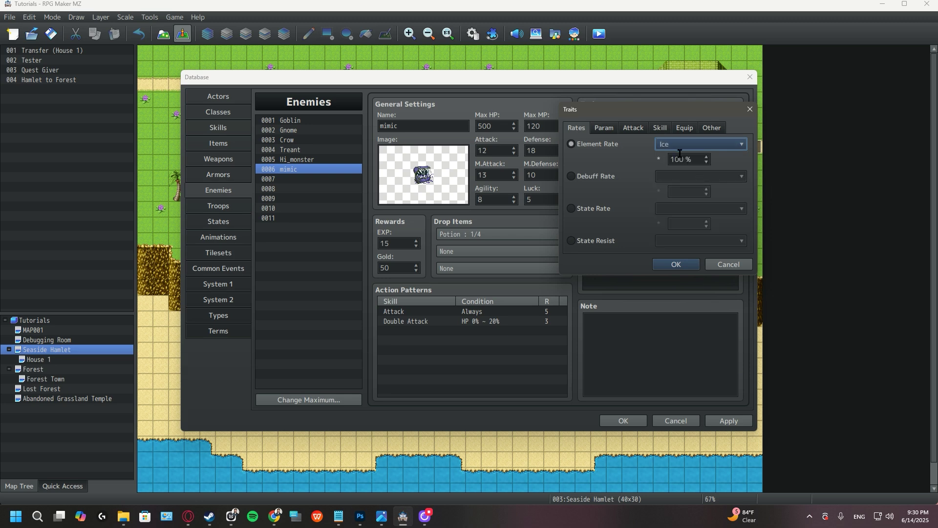
key(Tab)
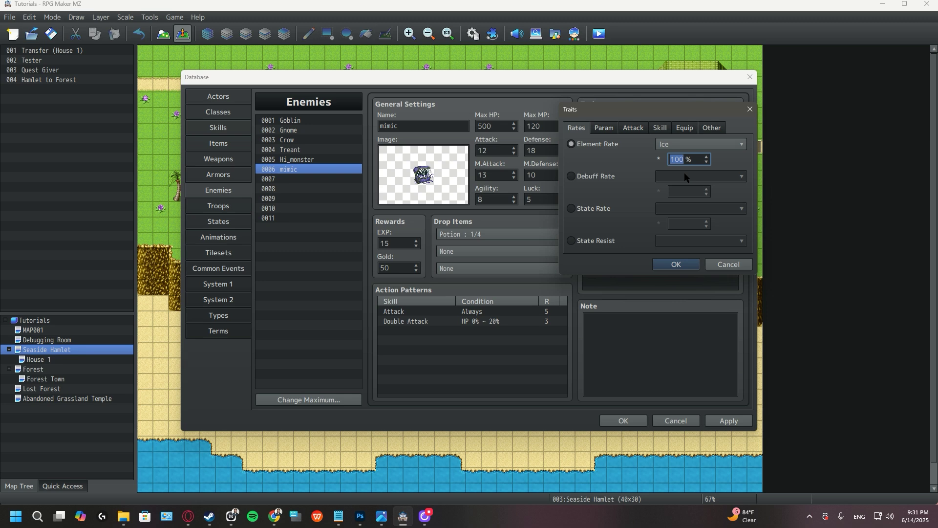
text(85)
key(BackSpace)
key(BackSpace)
text(150)
click(676, 264)
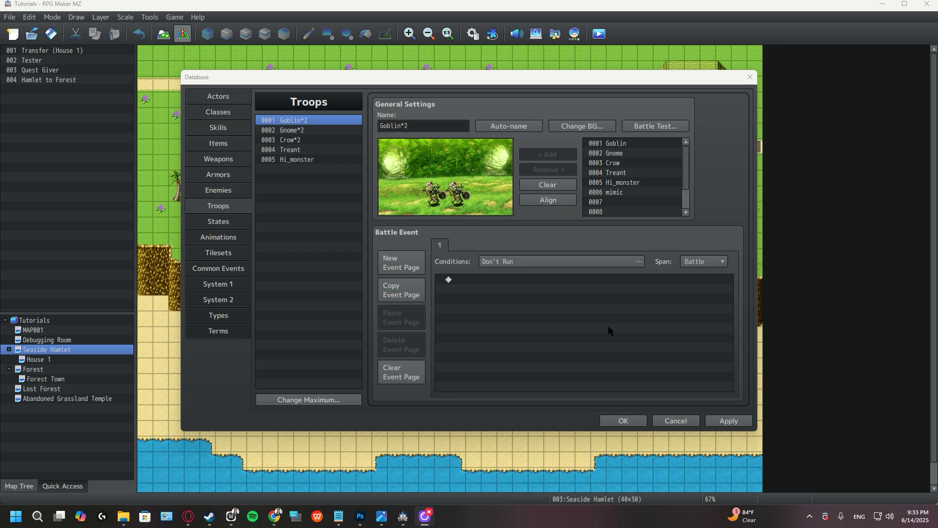
Step: In the Troops list, raise the maximum to 11 entries
click(348, 401)
text(110)
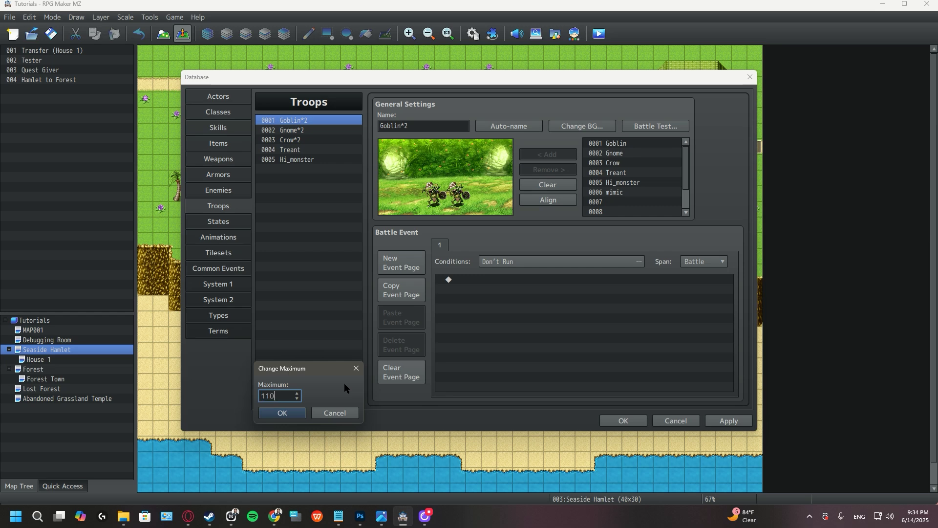
key(Return)
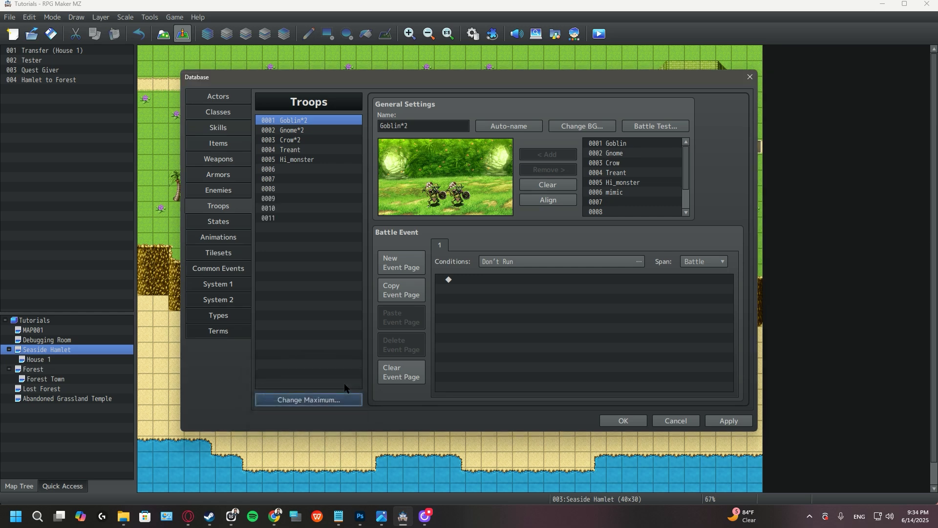
Step: Name troop slot 0006 with a row of dashes as a separator and slot 0007 "Mimic * 2"
click(299, 179)
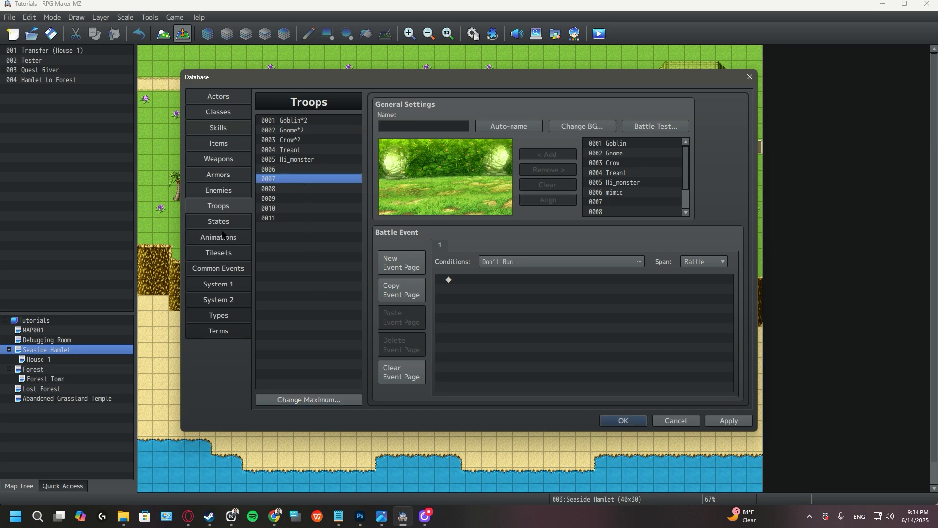
click(308, 160)
click(308, 169)
click(404, 131)
text(~~~~~~~~~~~~~~~~)
click(306, 181)
click(390, 127)
text(Mimic * 2)
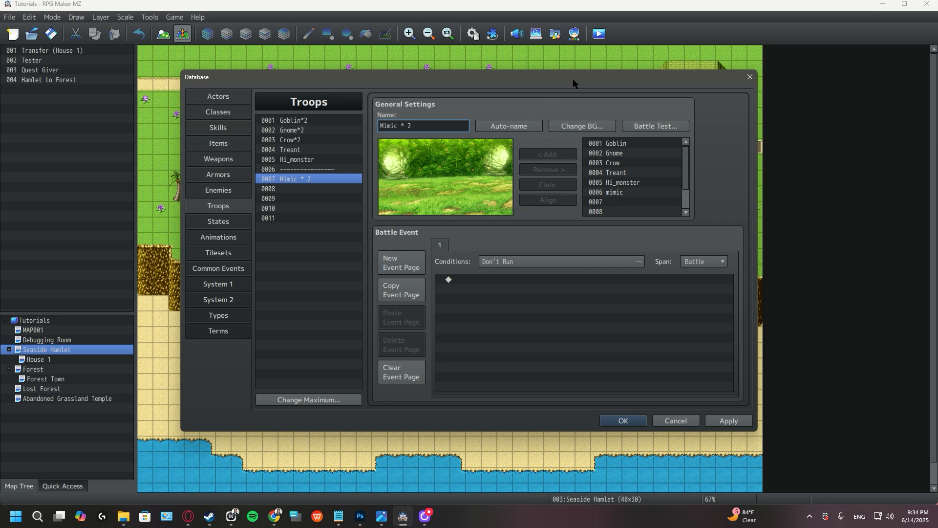
Step: Change the Mimic * 2 troop's battle background to the Ground2 floor with the DemonCastle3 wall
click(590, 126)
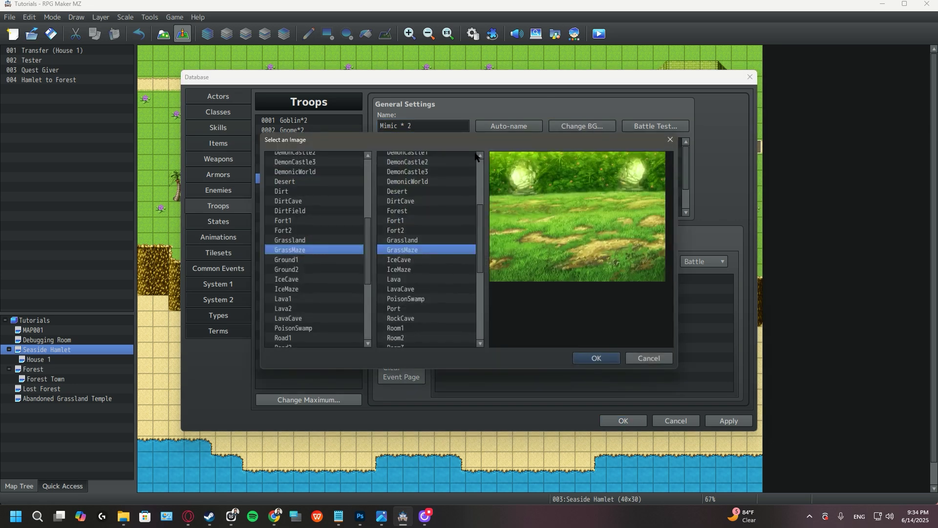
click(311, 267)
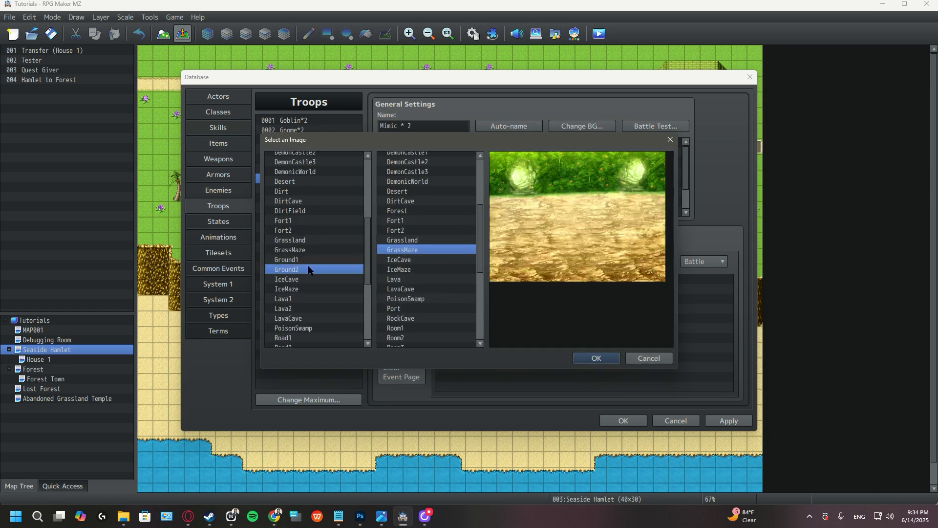
click(420, 173)
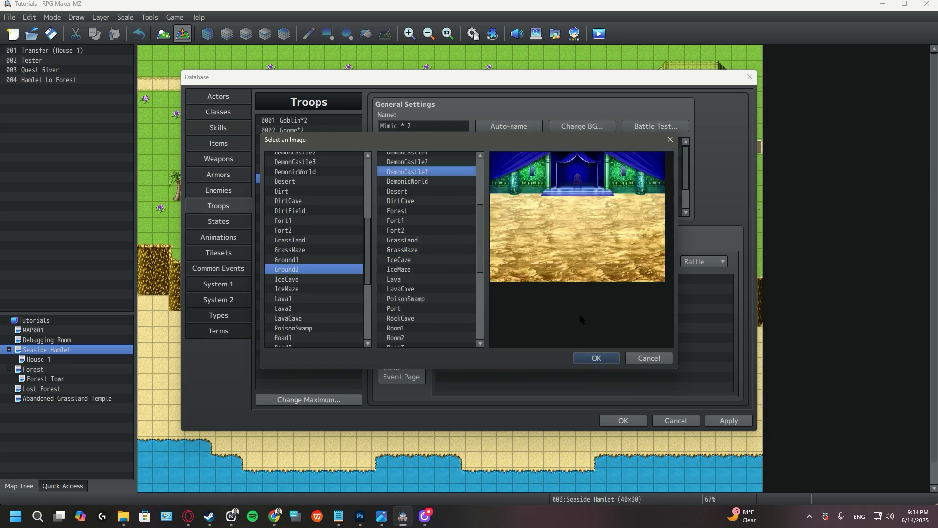
click(603, 358)
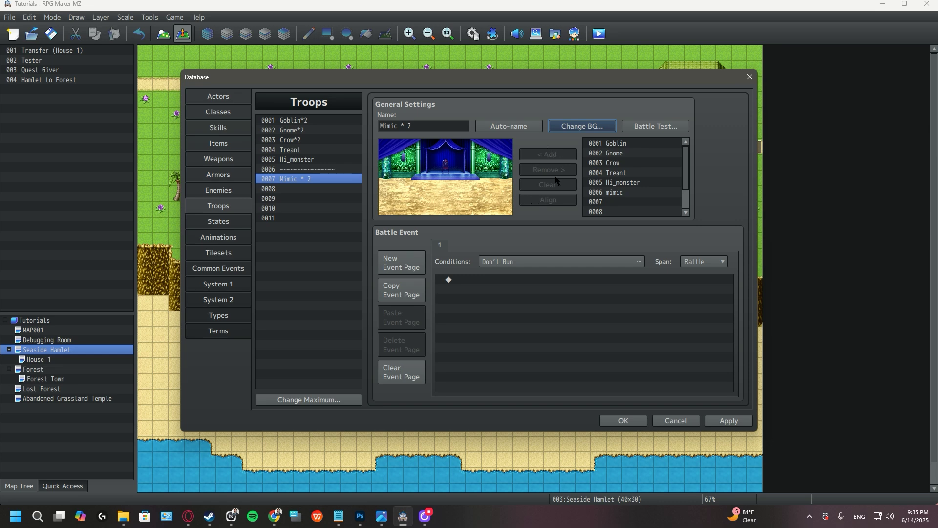
Step: Add one mimic to the troop and place it on the left side of the battlefield, at the foot of the back wall
click(627, 193)
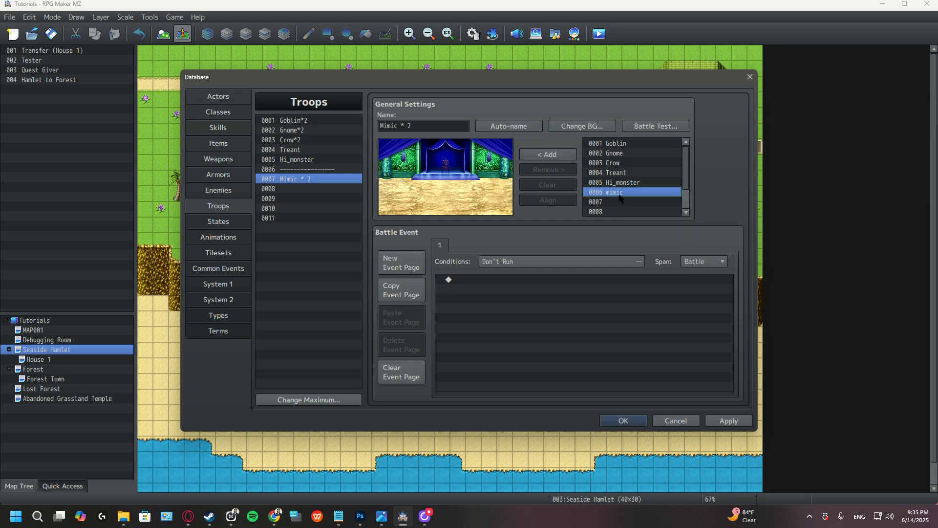
click(565, 161)
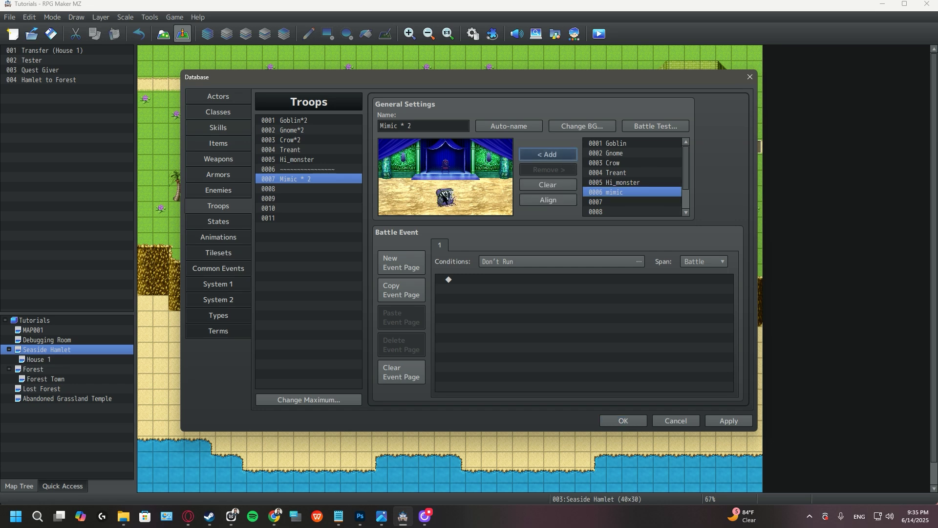
click(444, 203)
mouse_move(447, 201)
mouse_down()
mouse_move(437, 178)
mouse_move(403, 175)
mouse_move(448, 201)
mouse_up()
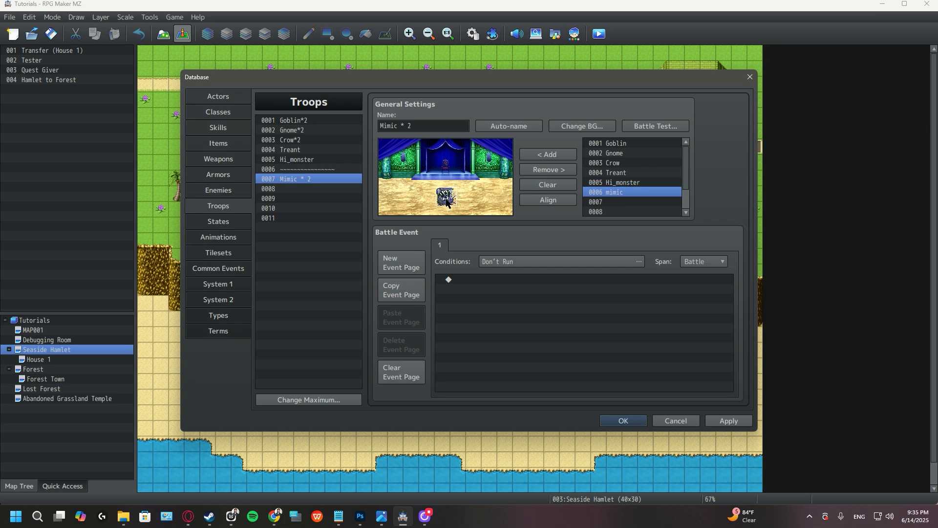
drag(446, 203, 447, 188)
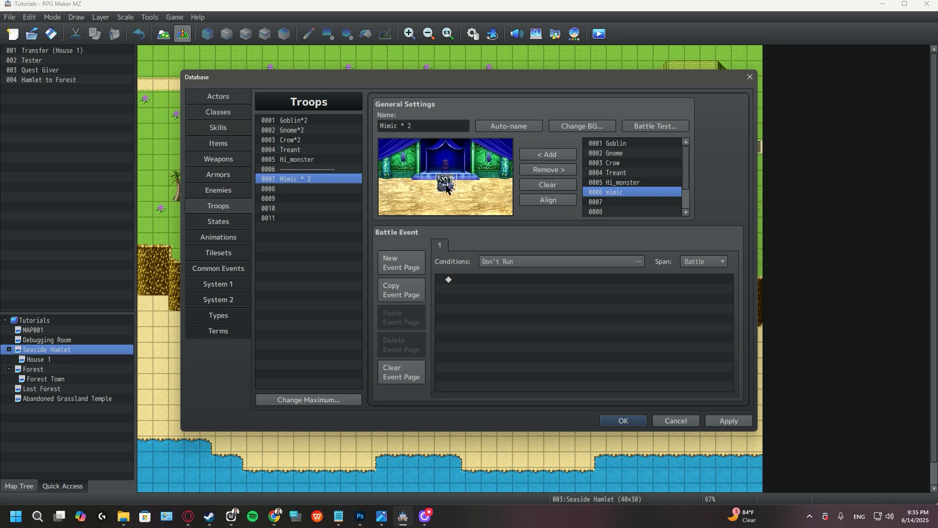
drag(446, 188, 413, 181)
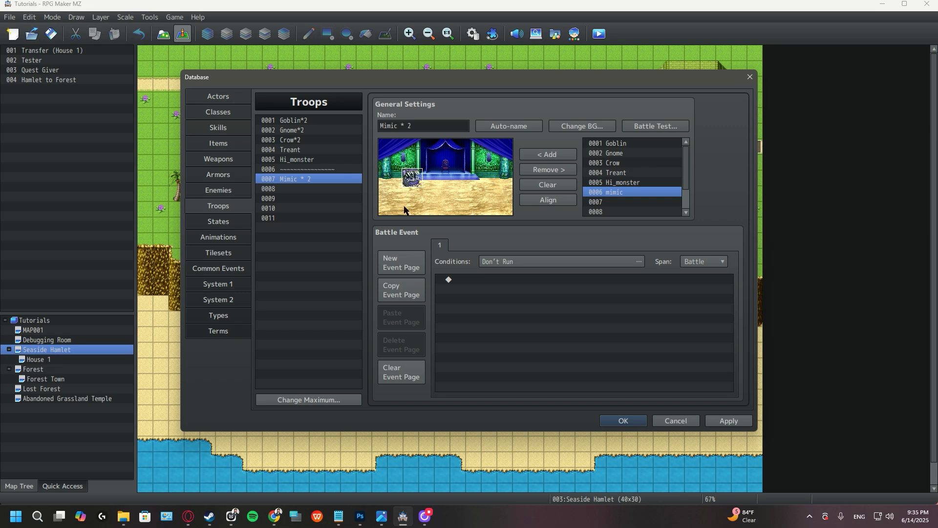
Step: Add a second mimic to the troop and place it in front of the first, slightly further left
right_click(416, 180)
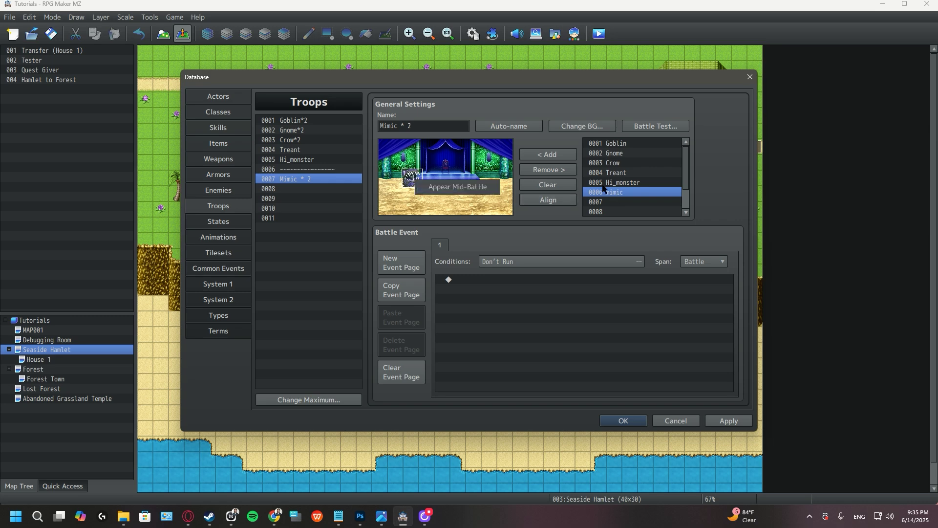
click(647, 193)
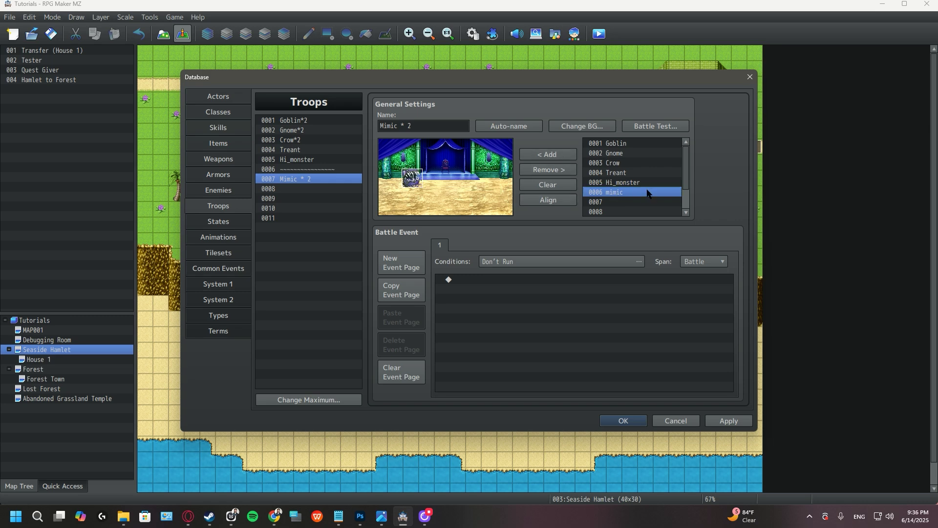
click(548, 155)
drag(422, 200, 400, 194)
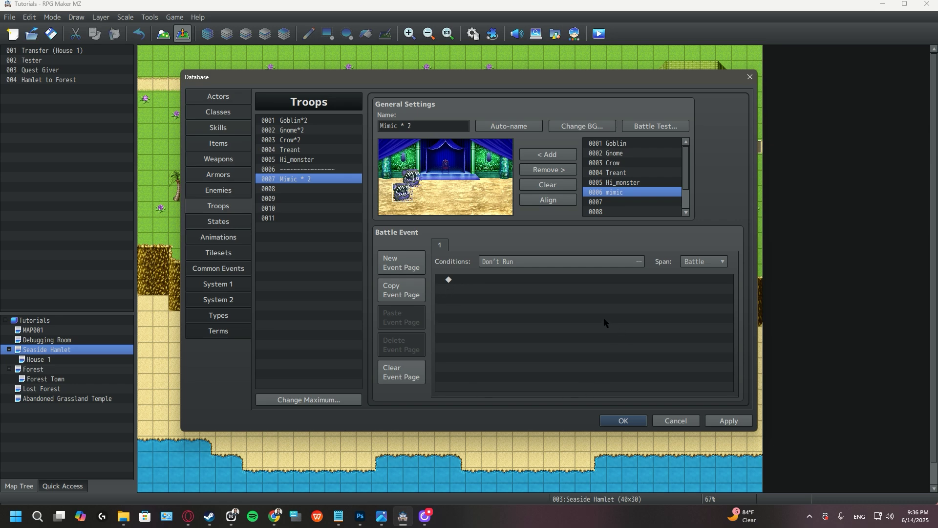
Step: Examine the three pages of event commands available for the troop's battle event
double_click(467, 280)
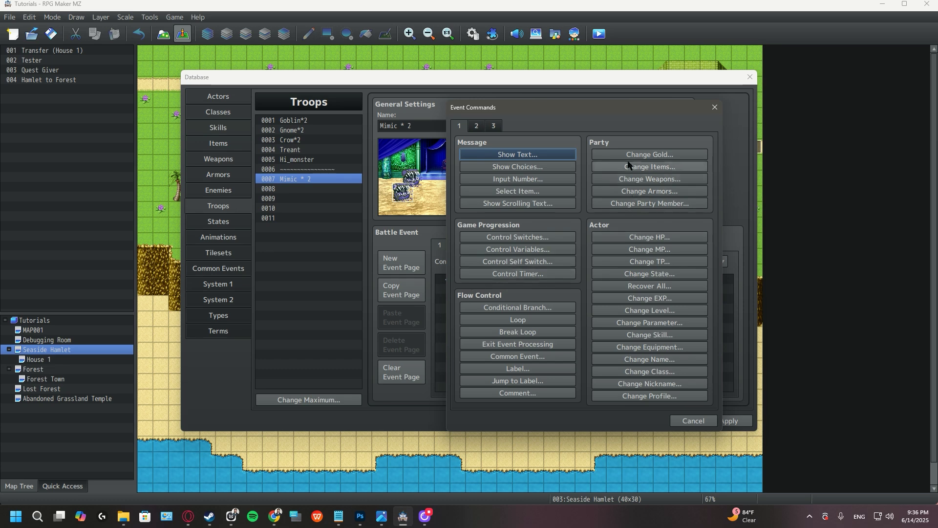
click(475, 127)
click(495, 127)
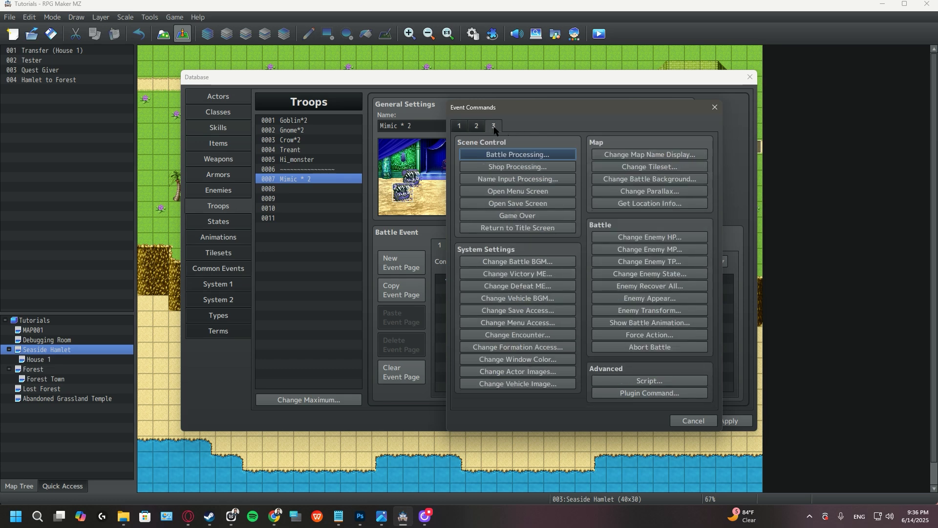
click(473, 128)
click(460, 126)
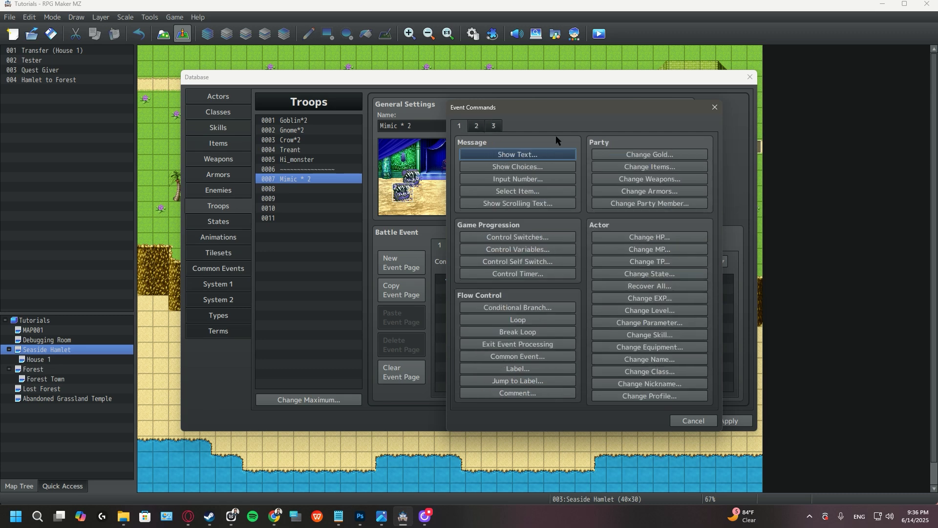
click(715, 107)
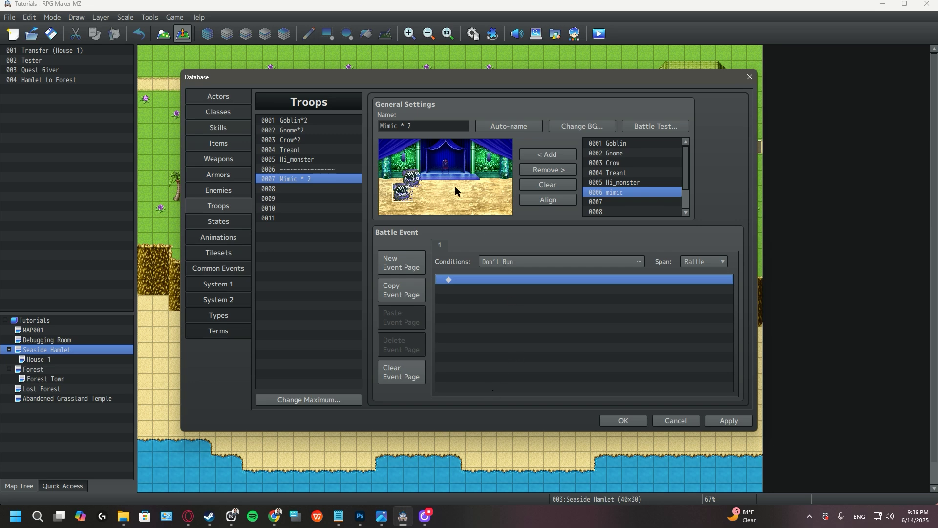
Step: Open the battle test setup for the mimic troop and review the four party members' levels, equipment and status
click(655, 127)
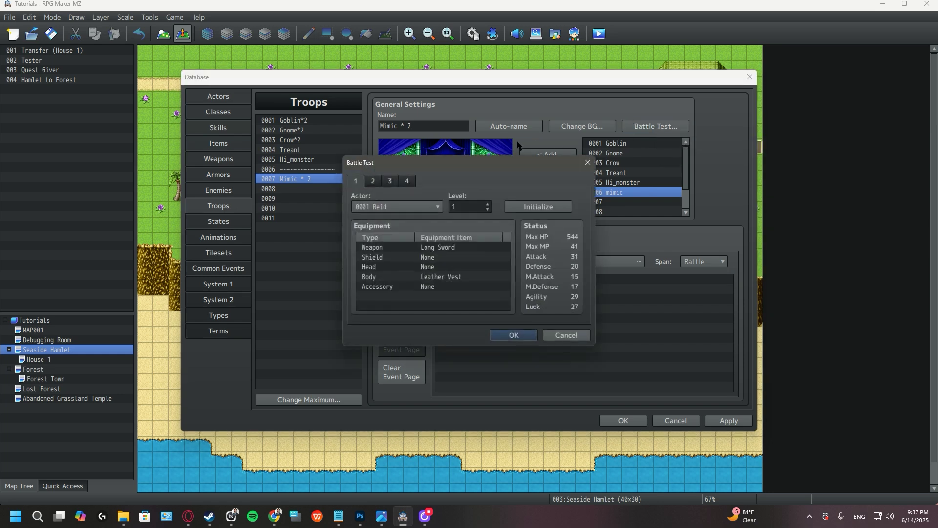
drag(482, 163, 498, 133)
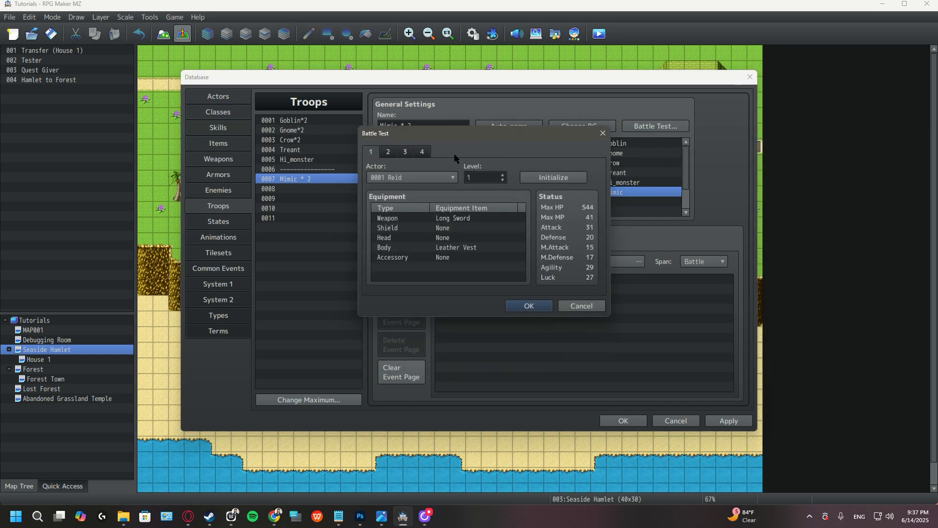
click(389, 153)
click(407, 152)
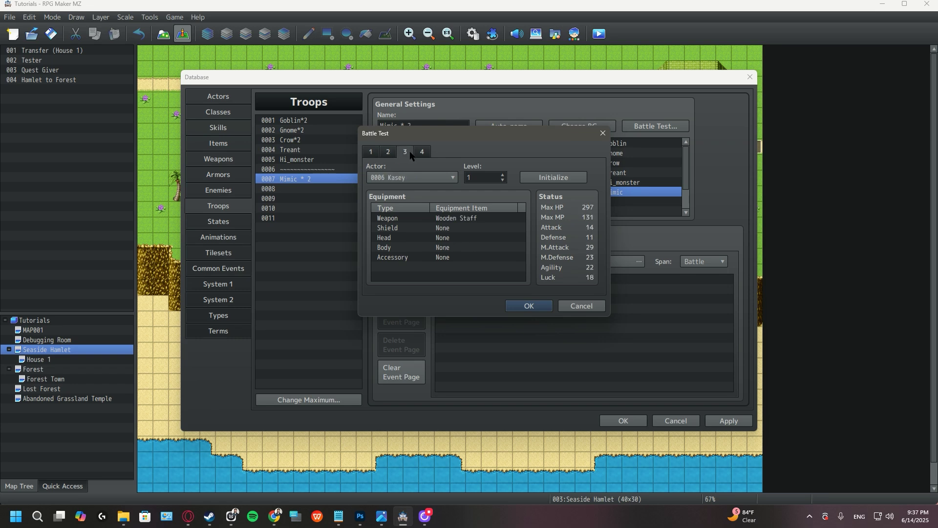
click(422, 151)
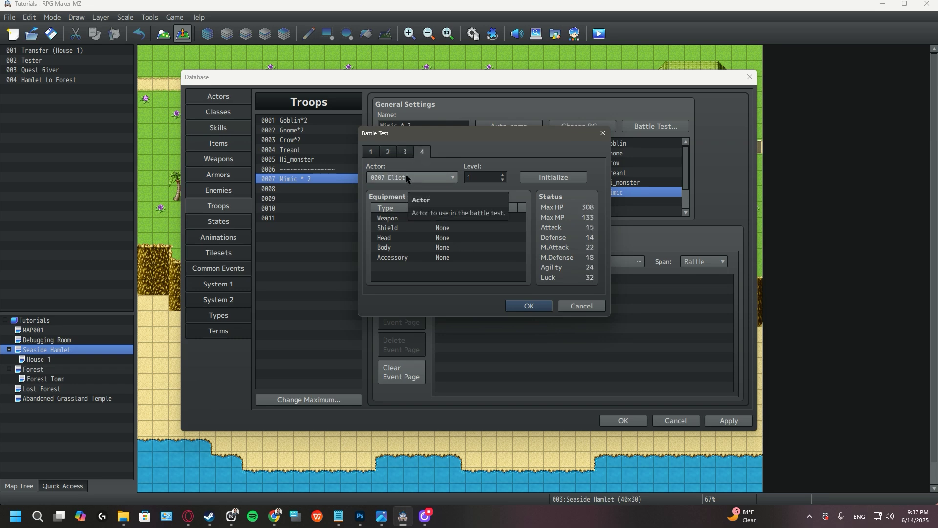
click(388, 152)
click(376, 154)
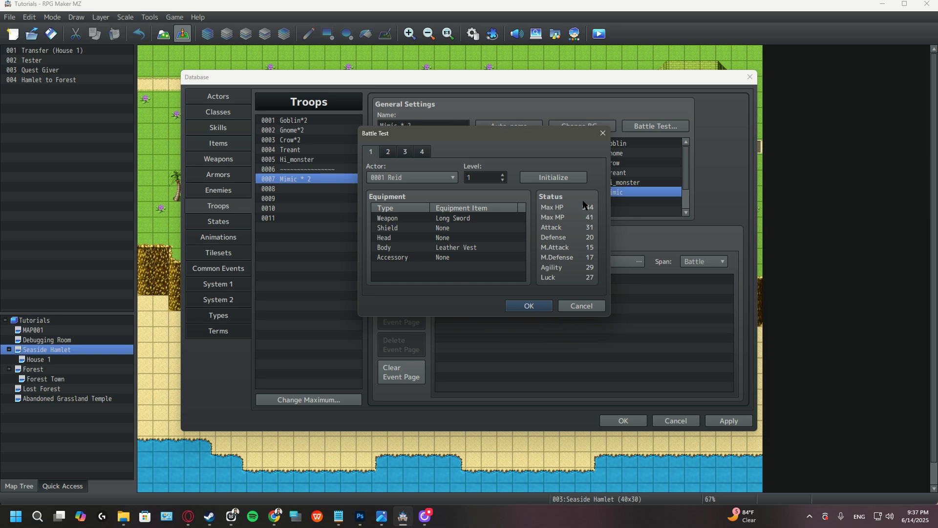
Step: Set the battle test level of the party members to 5
double_click(492, 175)
text(5)
click(388, 151)
double_click(485, 178)
text(5)
click(405, 152)
double_click(483, 178)
click(422, 151)
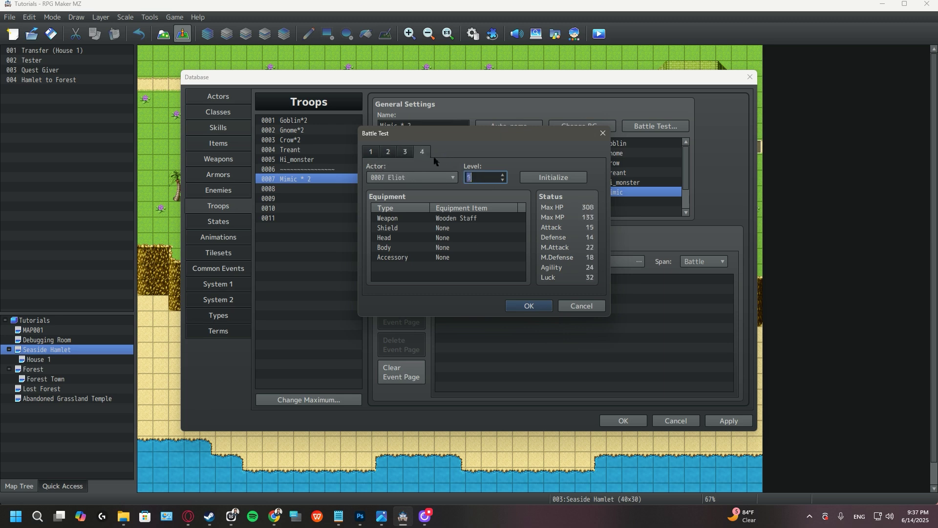
double_click(477, 178)
text(5)
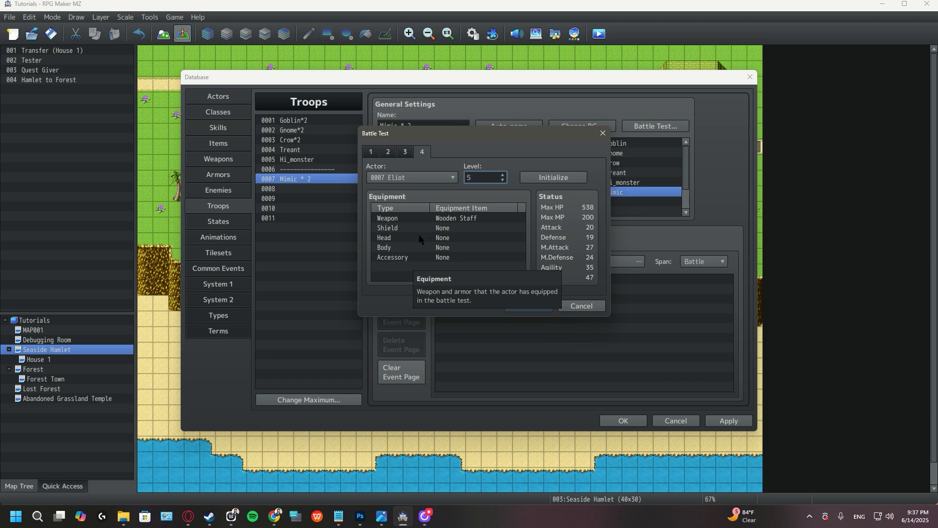
Step: Equip the fourth battle test actor with Adventurer's Clothing as body armor
double_click(444, 248)
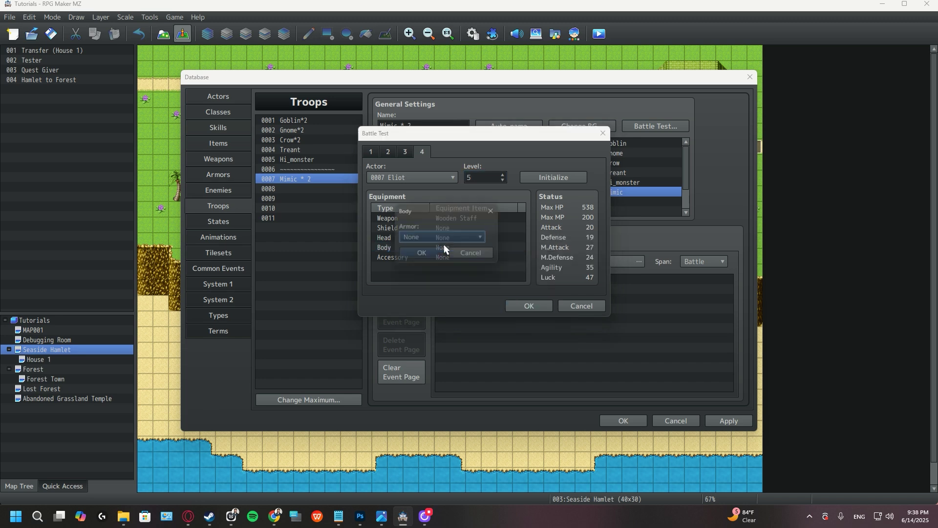
click(443, 238)
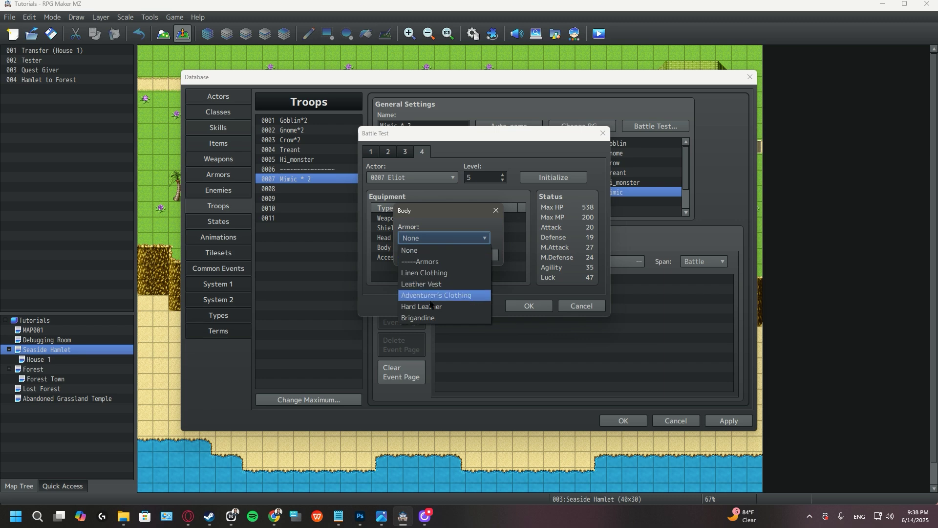
click(430, 295)
click(472, 259)
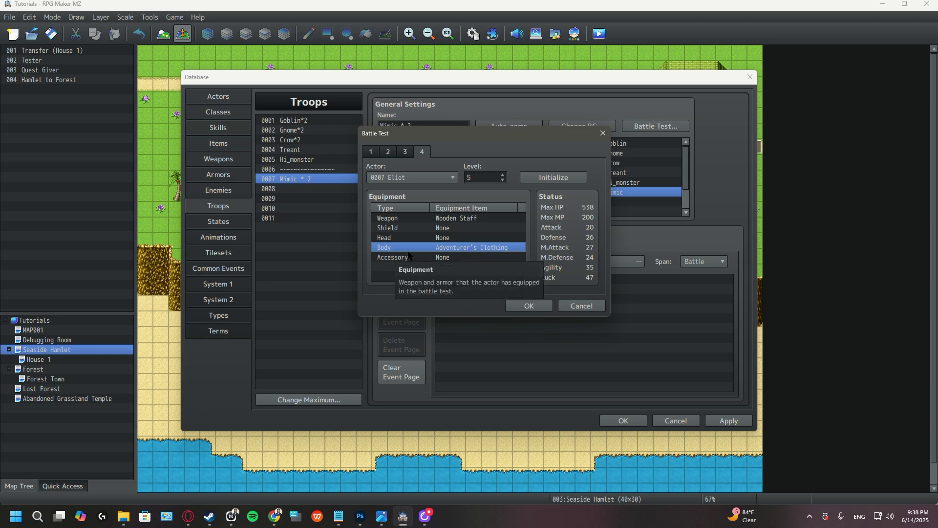
Step: Discard the battle test setup, apply the troop changes and close the database
click(372, 150)
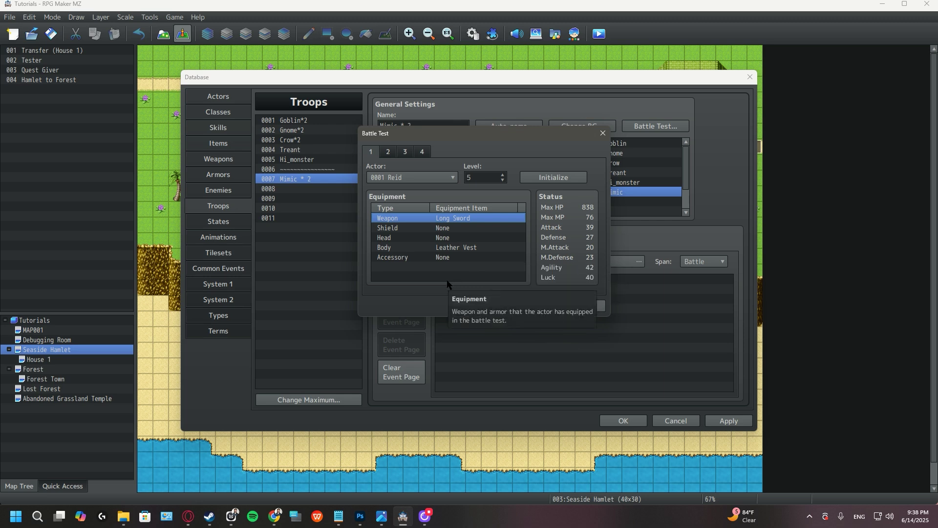
click(575, 306)
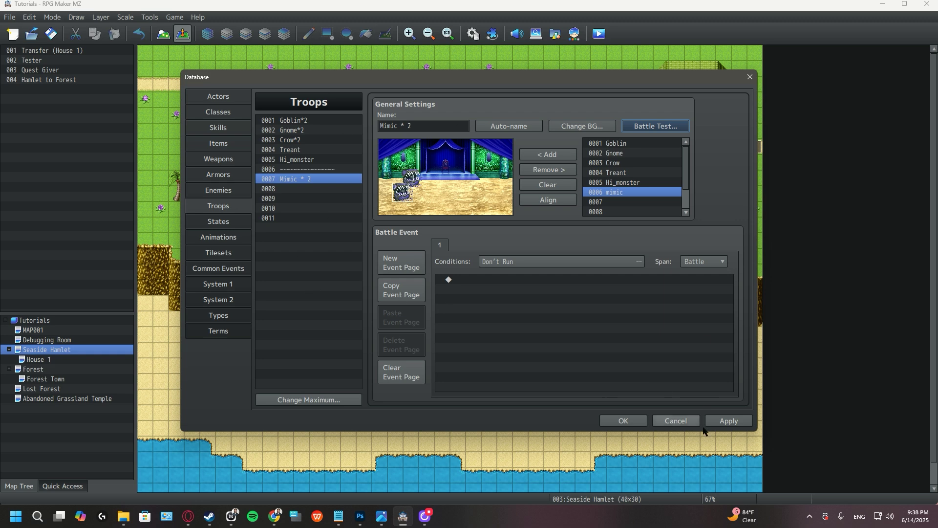
click(724, 421)
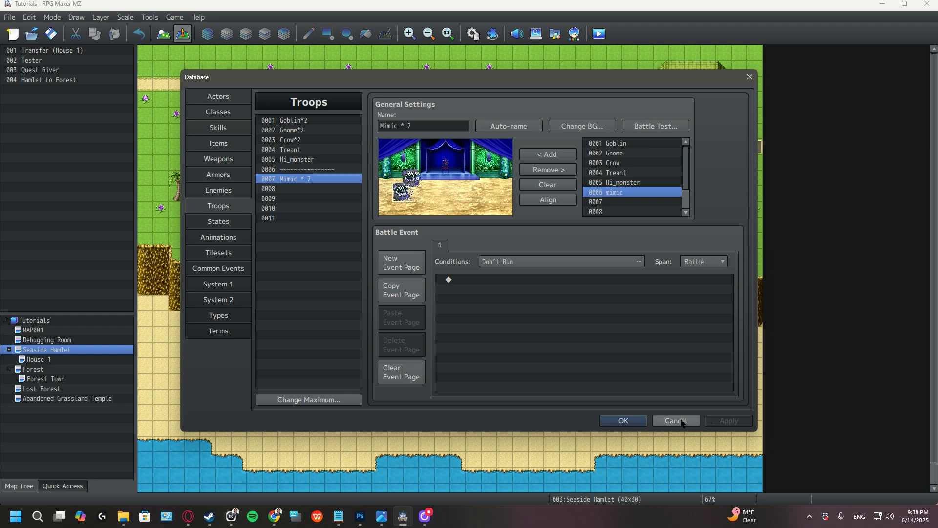
click(634, 420)
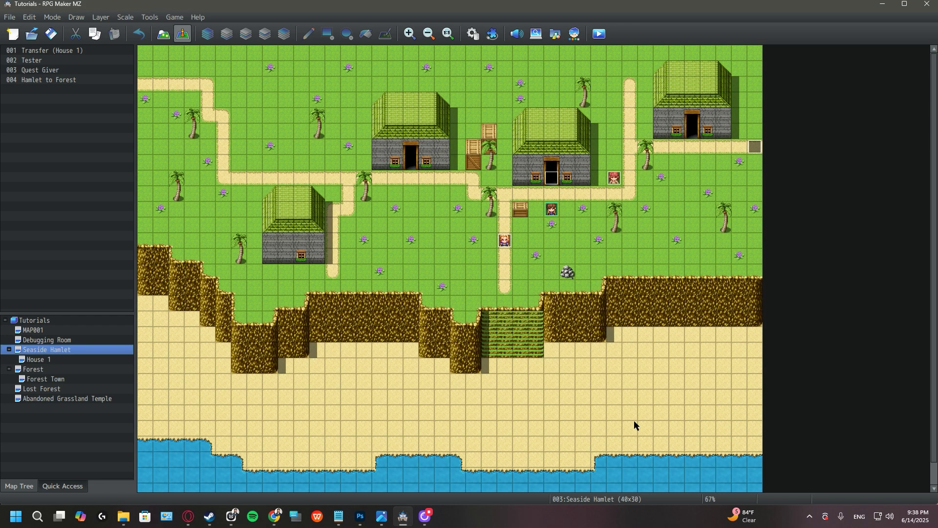